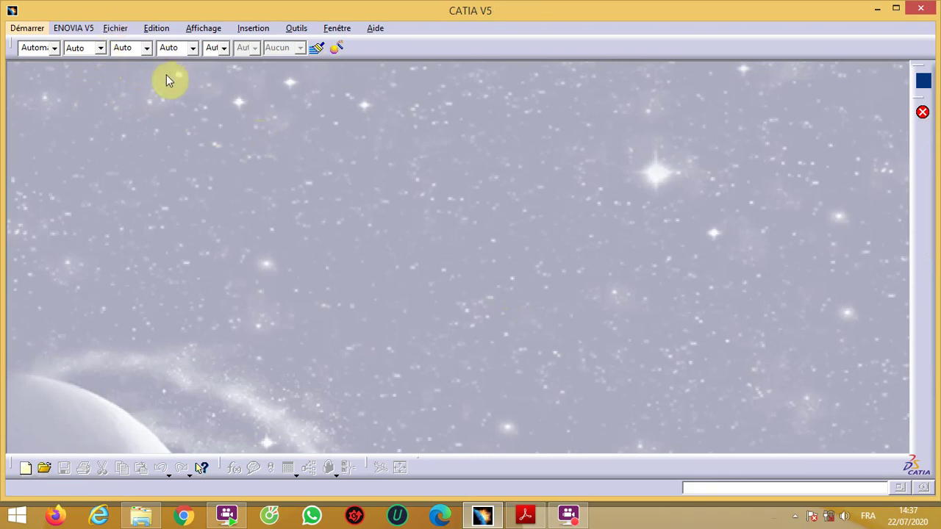
Create a new mechanical part in Part Design and name it PIGNON 2
{"action": "left_click", "coordinate": [28, 29]}
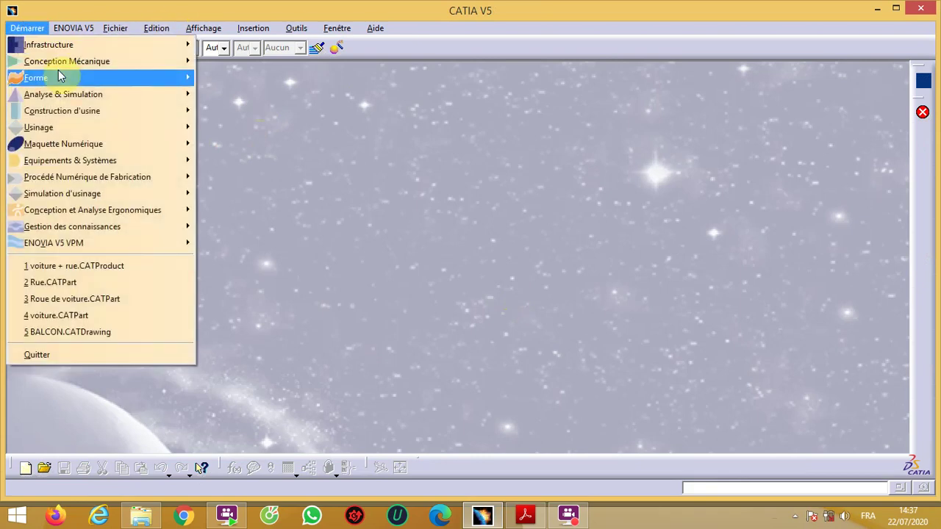
{"action": "mouse_move", "coordinate": [63, 66]}
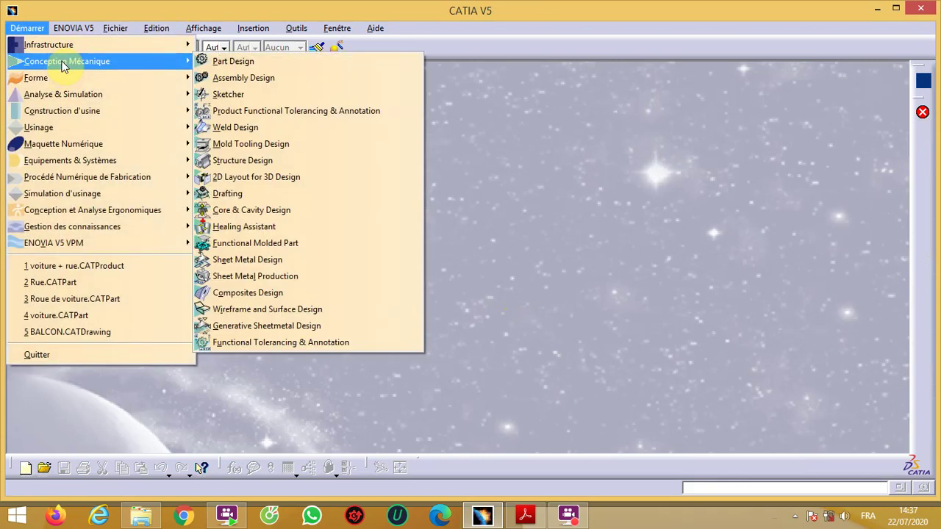
{"action": "left_click", "coordinate": [235, 61]}
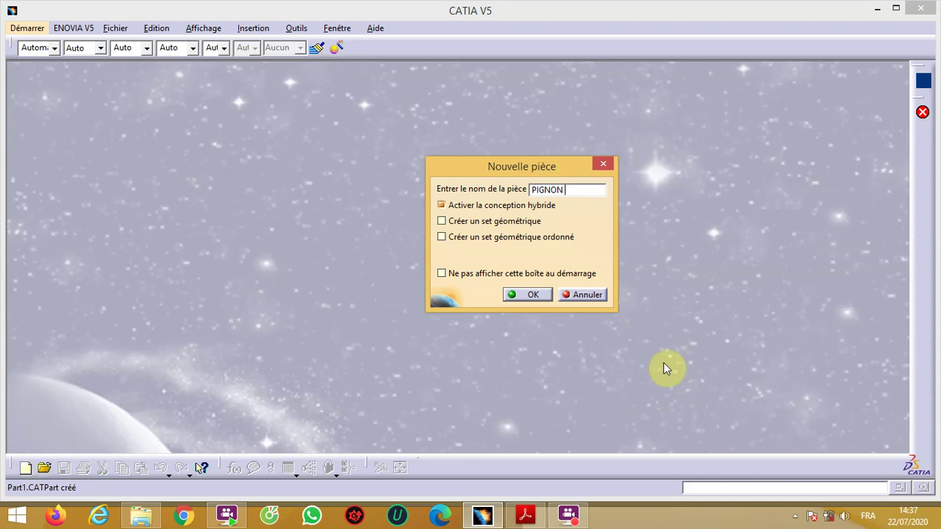
{"action": "left_click", "coordinate": [542, 294]}
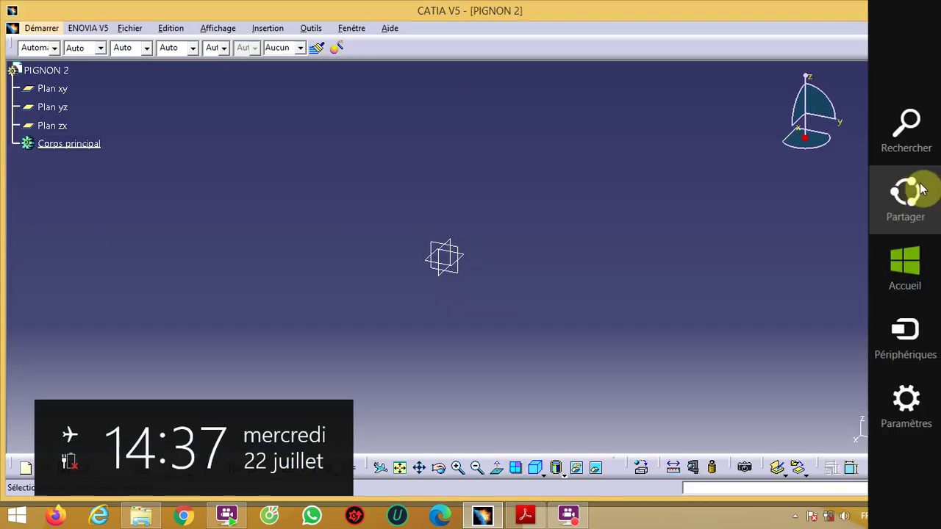
Start a sketch on the xy plane and draw a circle about 66 mm in diameter centred on the origin
{"action": "left_click", "coordinate": [923, 178]}
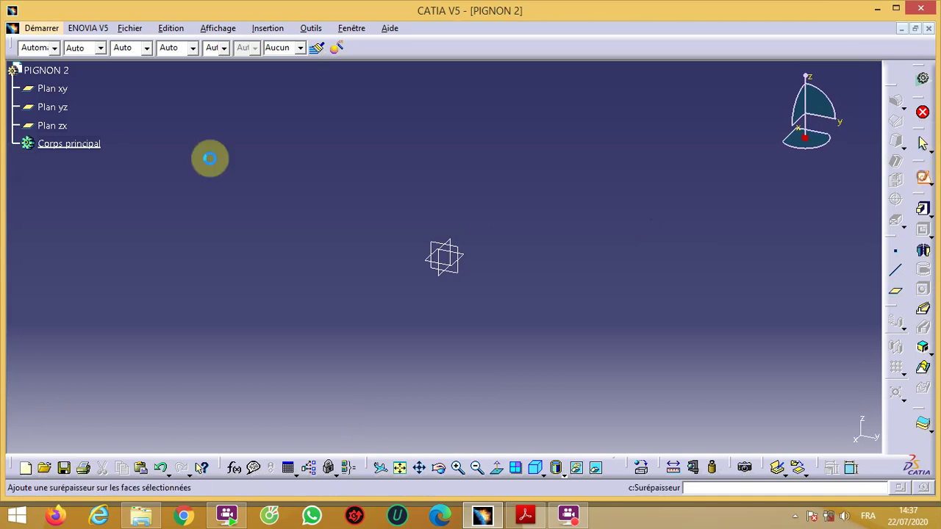
{"action": "left_click", "coordinate": [71, 90]}
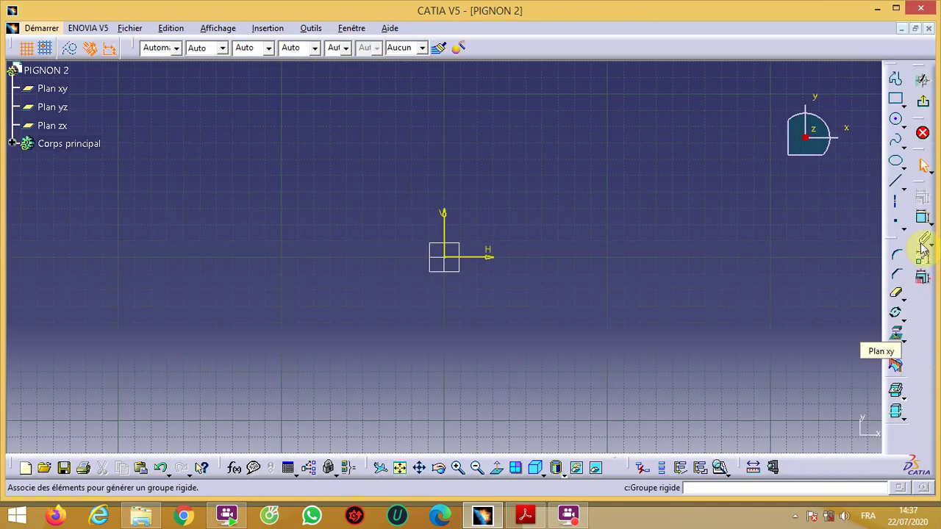
{"action": "left_click", "coordinate": [897, 120]}
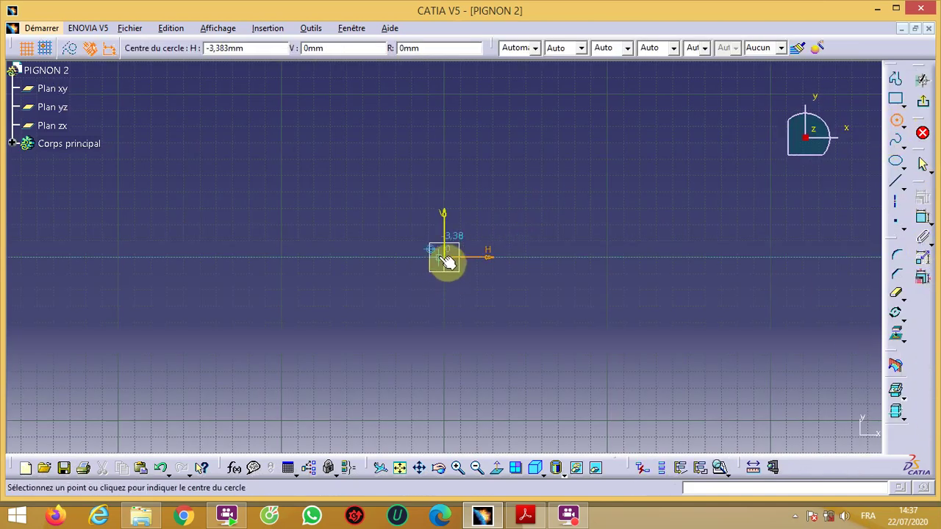
{"action": "left_click", "coordinate": [447, 258]}
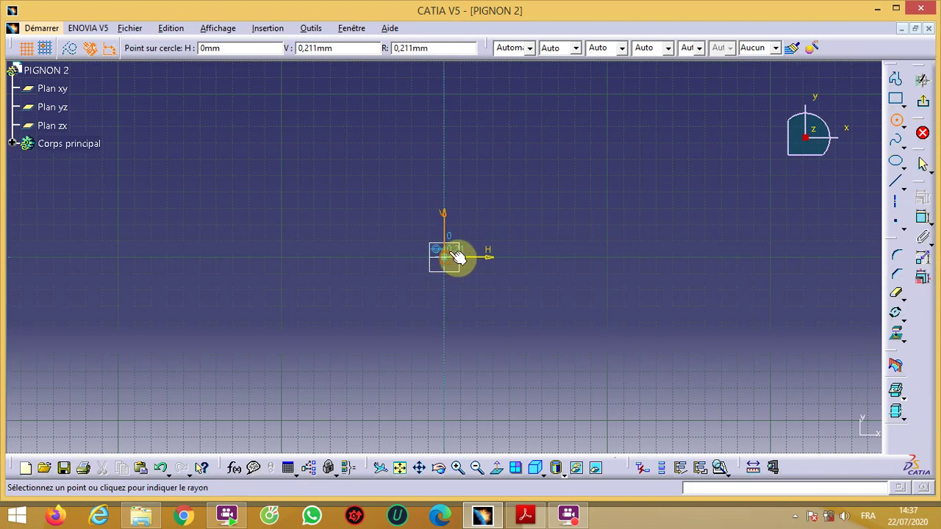
{"action": "left_click", "coordinate": [489, 228]}
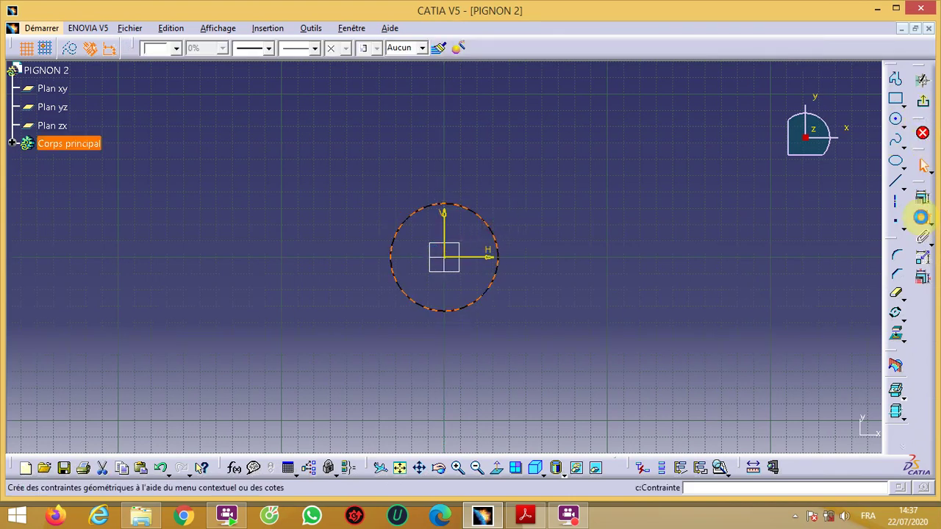
Add a diameter constraint to the circle and set it to 40 mm
{"action": "left_click", "coordinate": [922, 217]}
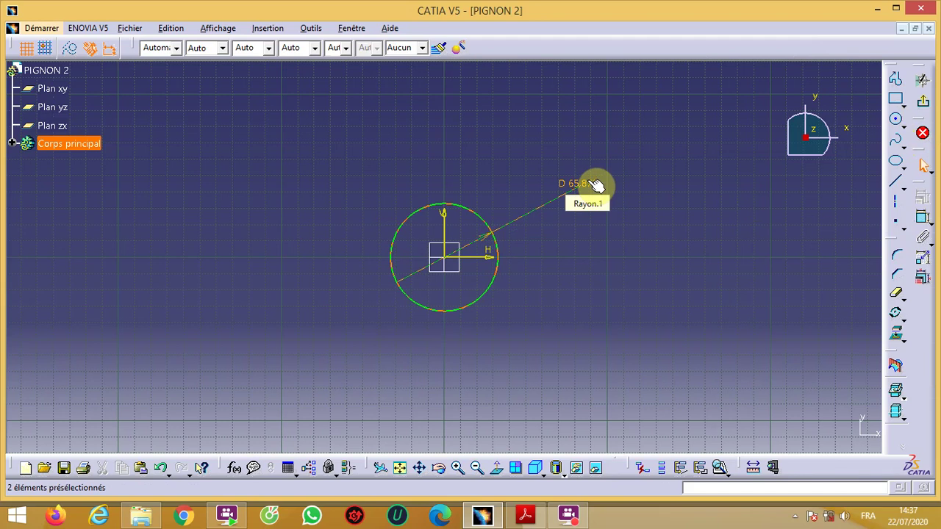
{"action": "double_click", "coordinate": [596, 185]}
{"action": "type", "text": "4"}
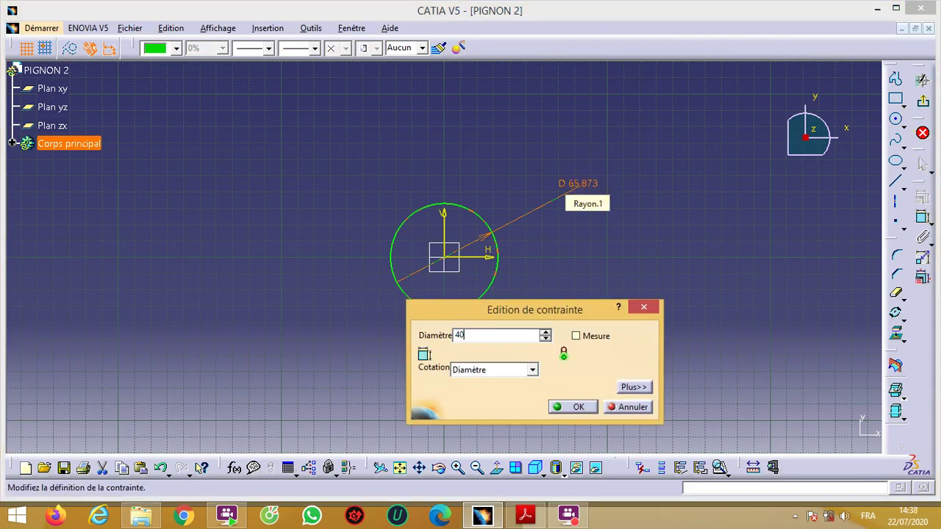
{"action": "type", "text": "0"}
{"action": "key", "text": "Return"}
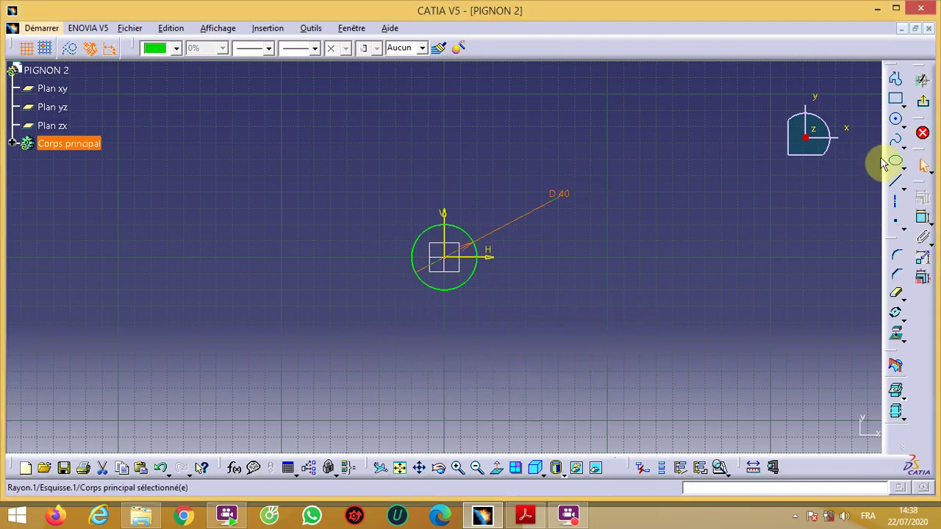
Draw a smaller concentric circle at the origin inside the 40 mm circle and constrain its diameter to 20 mm
{"action": "left_click", "coordinate": [895, 119]}
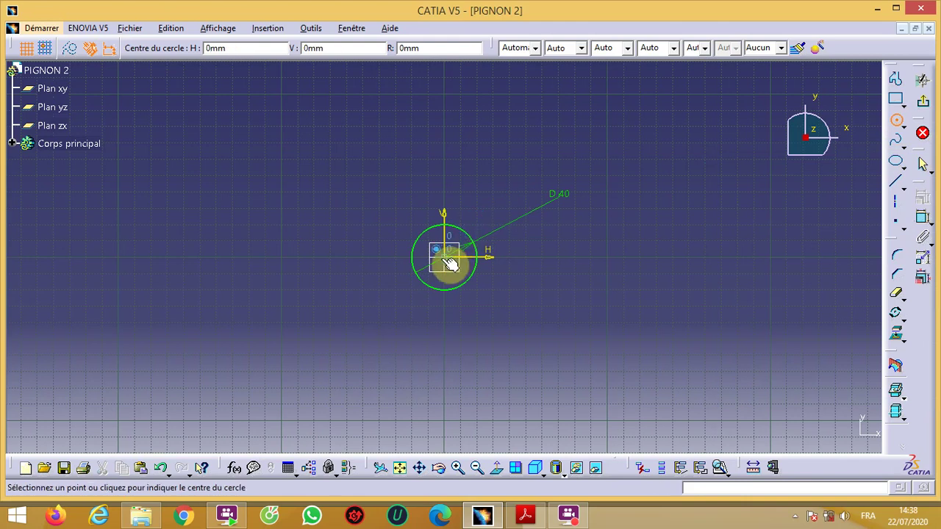
{"action": "left_click", "coordinate": [446, 257]}
{"action": "left_click", "coordinate": [457, 244]}
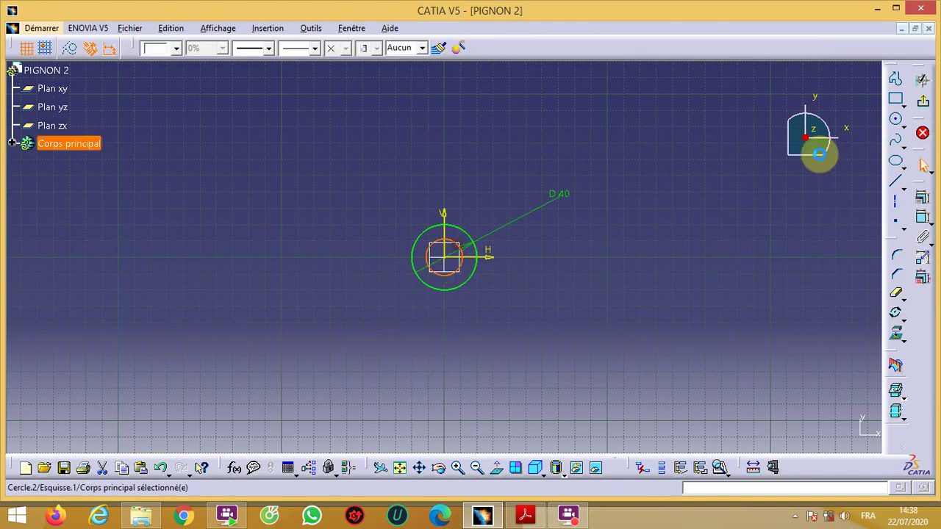
{"action": "left_click", "coordinate": [924, 217]}
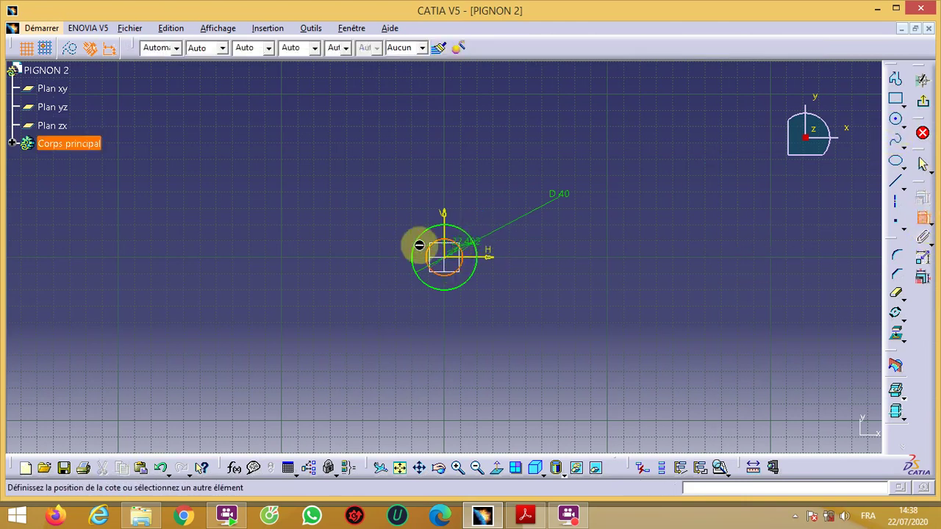
{"action": "left_click", "coordinate": [405, 216]}
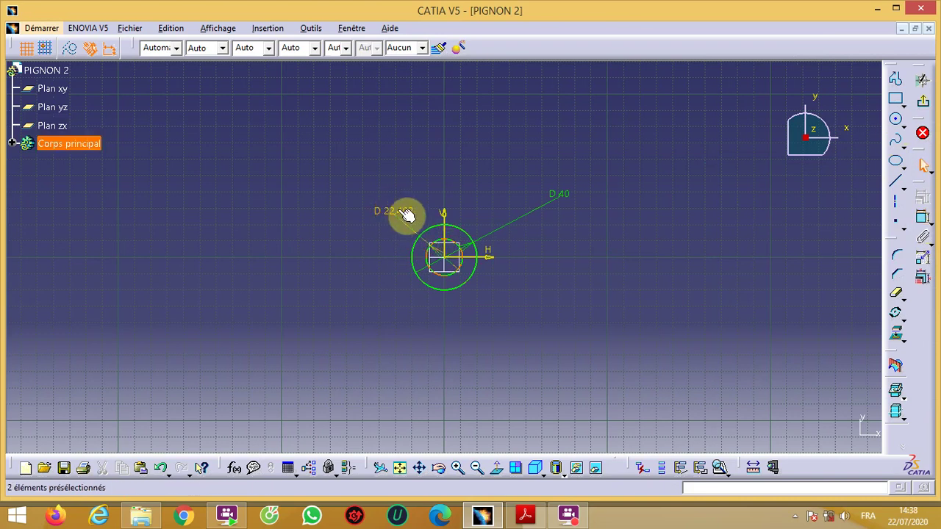
{"action": "double_click", "coordinate": [406, 214]}
{"action": "type", "text": "20mm"}
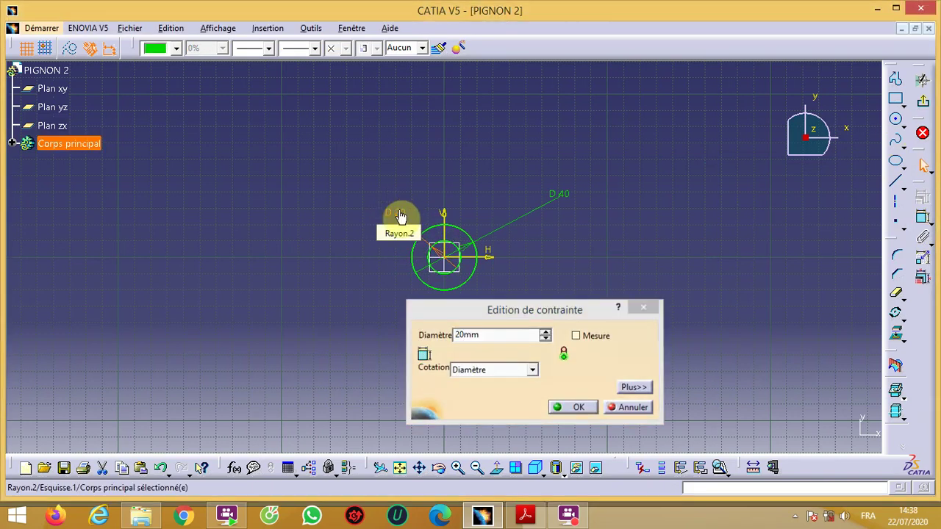
{"action": "key", "text": "Return"}
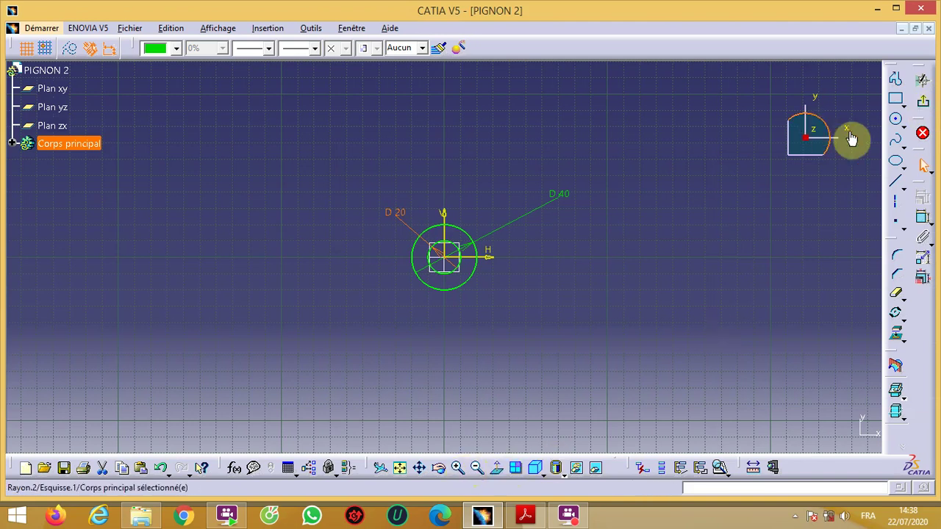
Leave the sketch and extrude the two concentric circles into a solid ring
{"action": "left_click", "coordinate": [923, 132]}
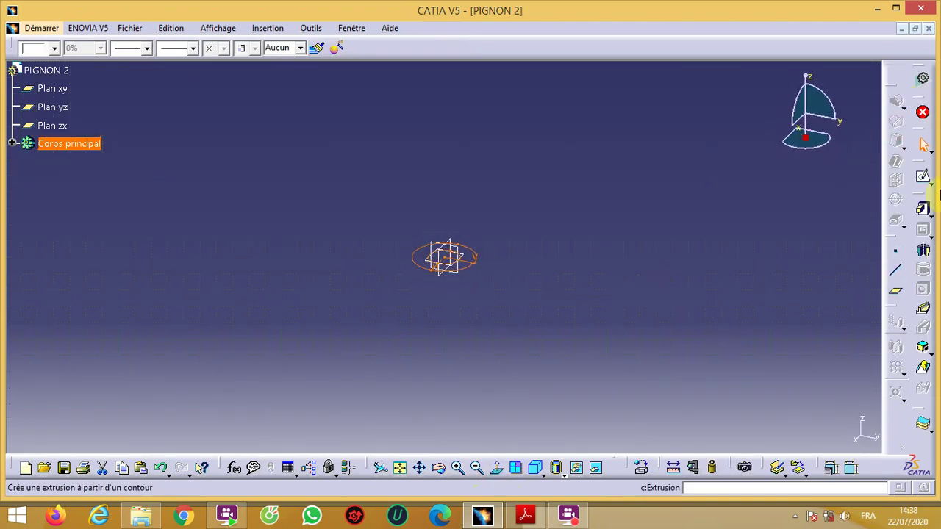
{"action": "left_click", "coordinate": [925, 209]}
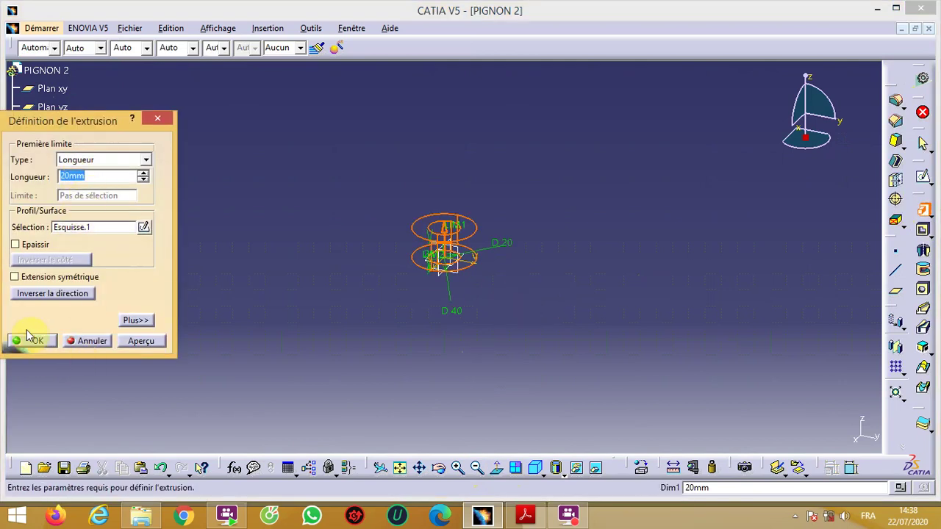
{"action": "type", "text": "1"}
{"action": "key", "text": "Return"}
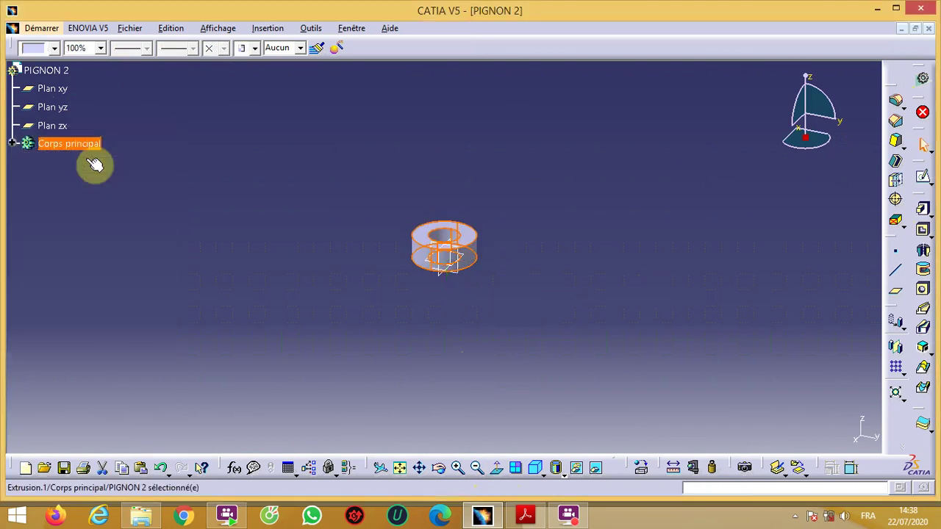
{"action": "left_click", "coordinate": [485, 324]}
Switch the part to the Generative Shape Design workbench
{"action": "left_click", "coordinate": [458, 468]}
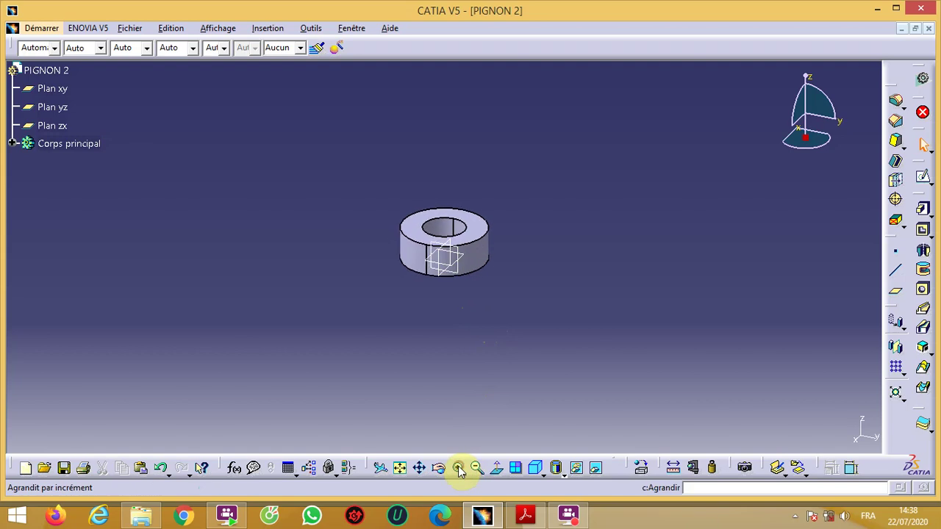
{"action": "left_click", "coordinate": [458, 469]}
{"action": "left_click", "coordinate": [457, 469]}
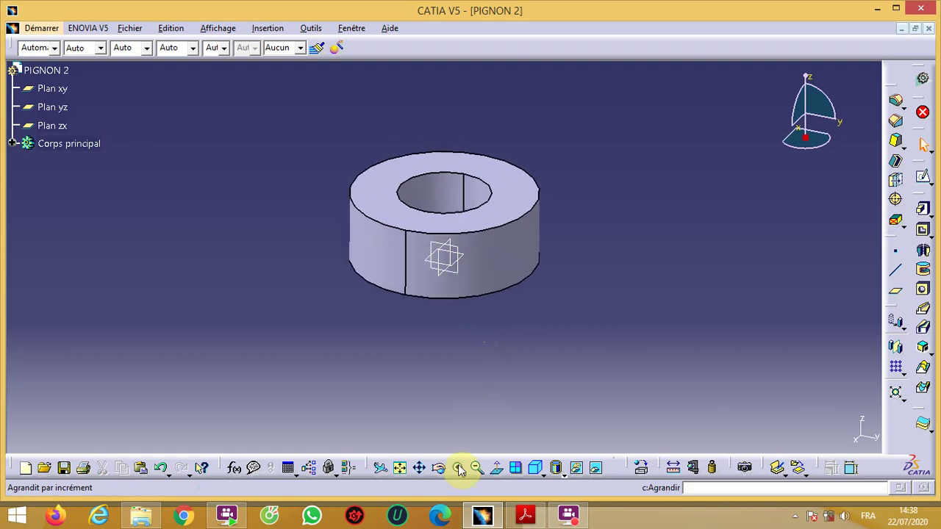
{"action": "left_click", "coordinate": [440, 469]}
{"action": "left_click_drag", "start_coordinate": [456, 390], "coordinate": [424, 378]}
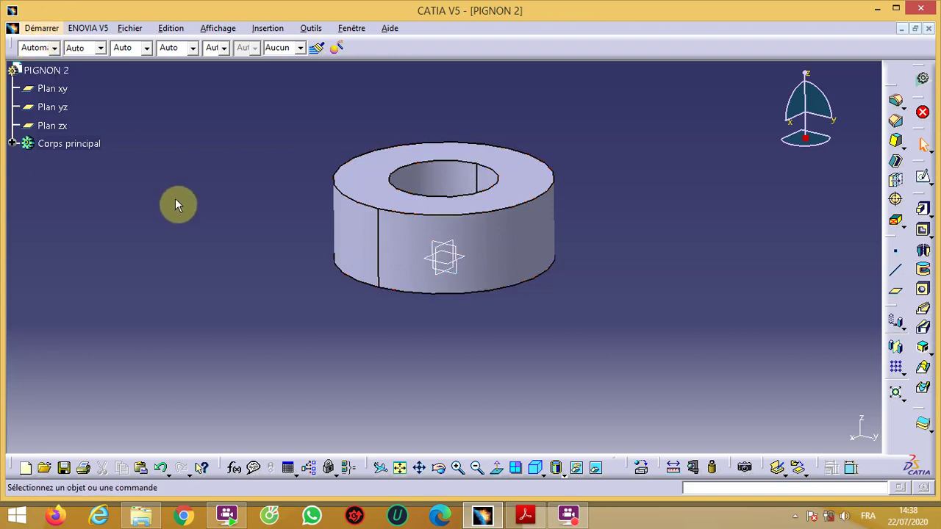
{"action": "left_click_drag", "start_coordinate": [439, 467], "coordinate": [412, 366]}
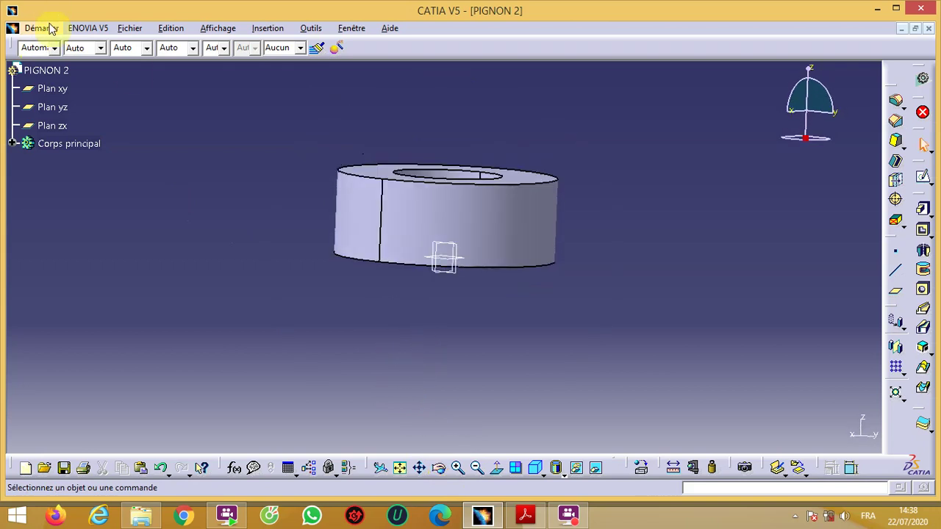
{"action": "left_click", "coordinate": [44, 32]}
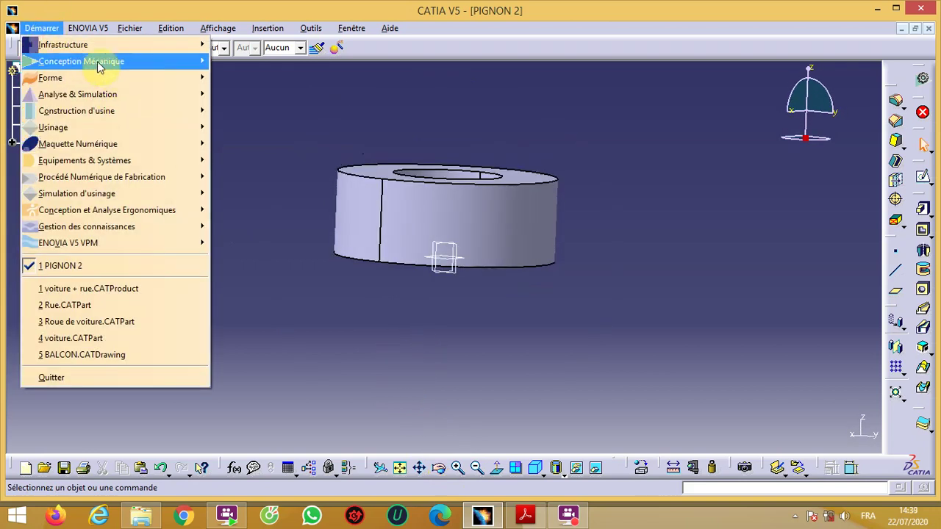
{"action": "mouse_move", "coordinate": [84, 64]}
{"action": "mouse_move", "coordinate": [65, 82]}
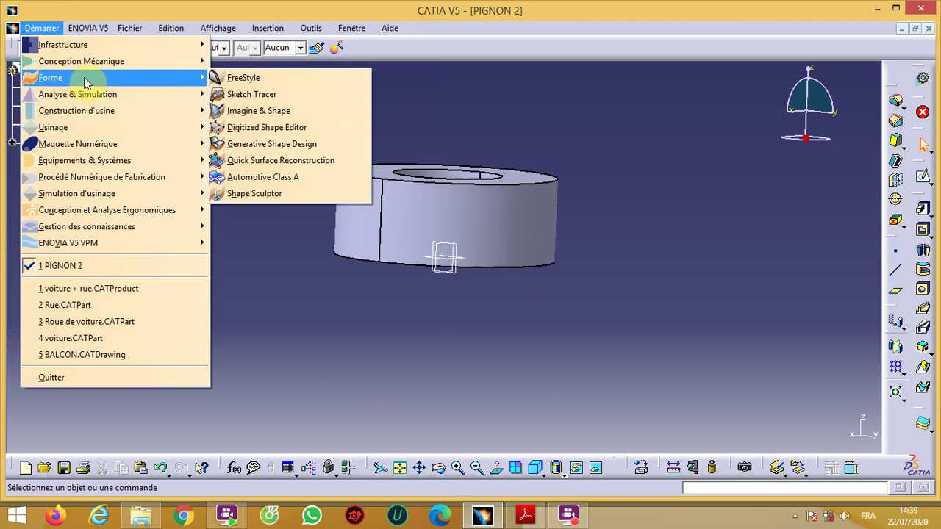
{"action": "left_click", "coordinate": [322, 145]}
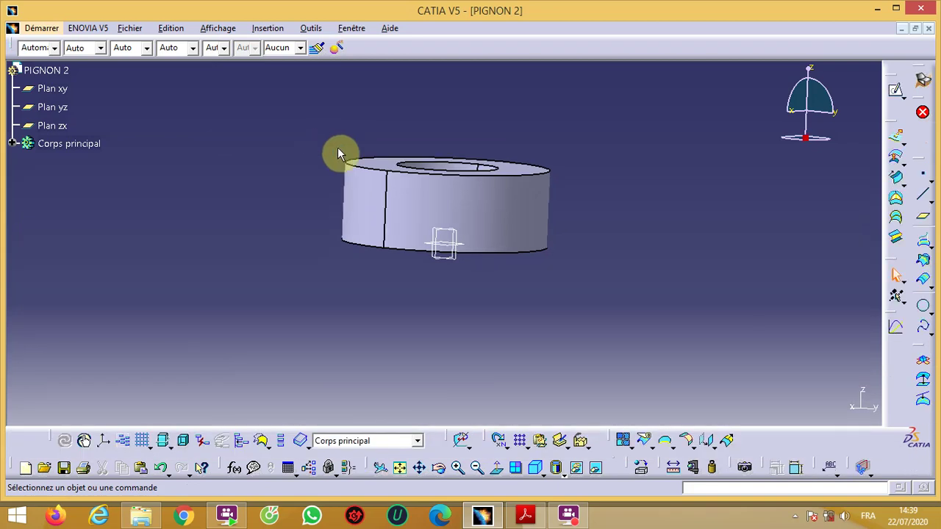
Start a sketch on the zx plane and place a point on the horizontal axis about 23 mm from the origin, just outside the ring
{"action": "left_click", "coordinate": [445, 474]}
{"action": "left_click_drag", "start_coordinate": [603, 327], "coordinate": [451, 287]}
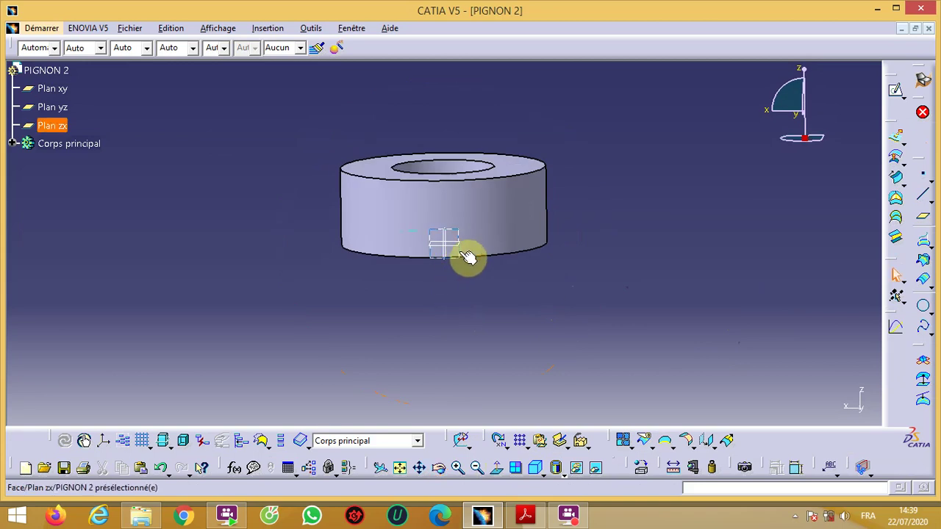
{"action": "left_click", "coordinate": [461, 256]}
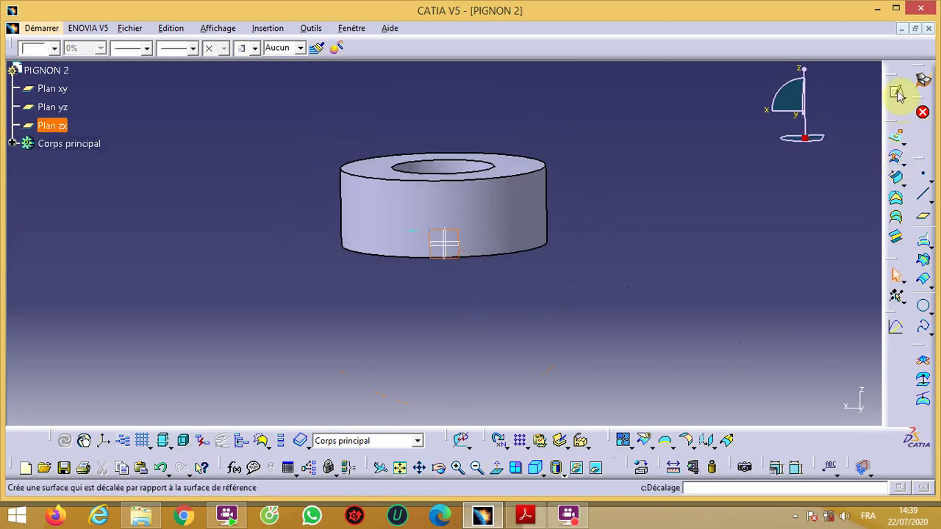
{"action": "left_click", "coordinate": [895, 90]}
{"action": "middle_click_drag", "start_coordinate": [649, 267], "coordinate": [656, 268]}
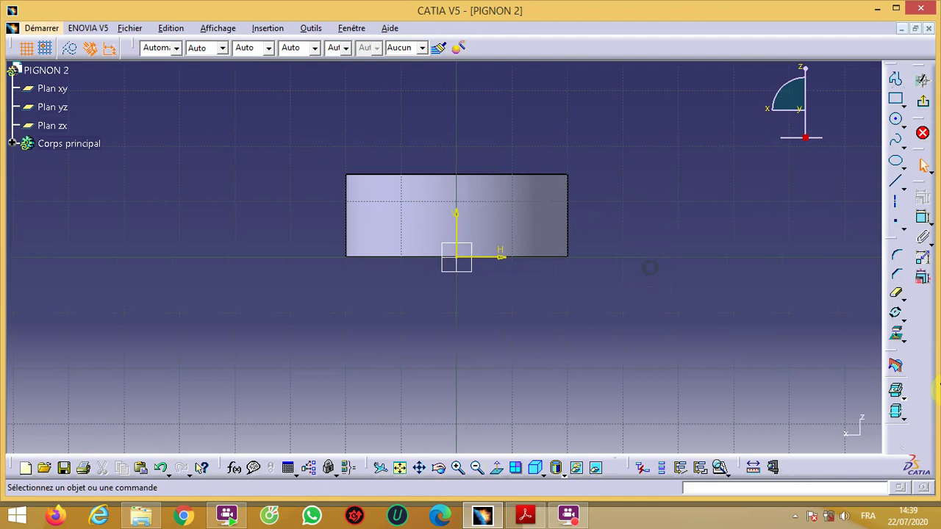
{"action": "left_click", "coordinate": [898, 224]}
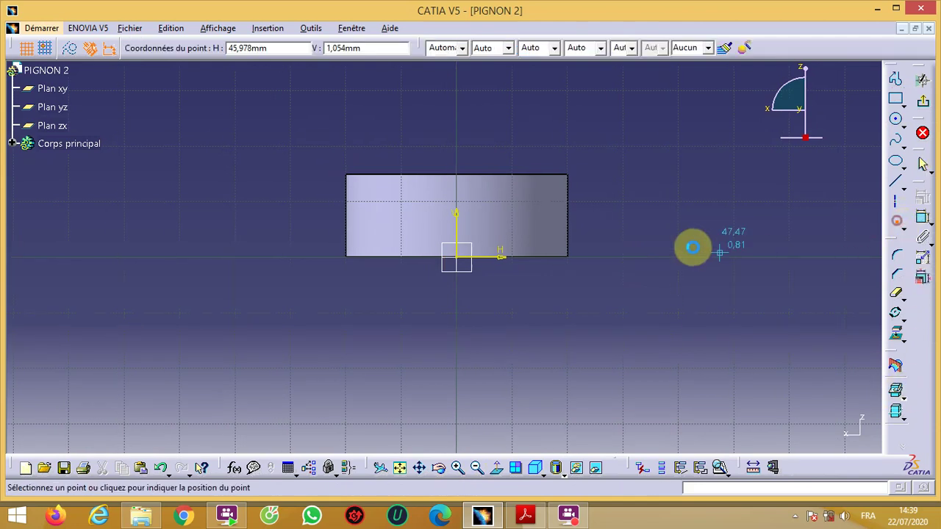
{"action": "left_click", "coordinate": [588, 257]}
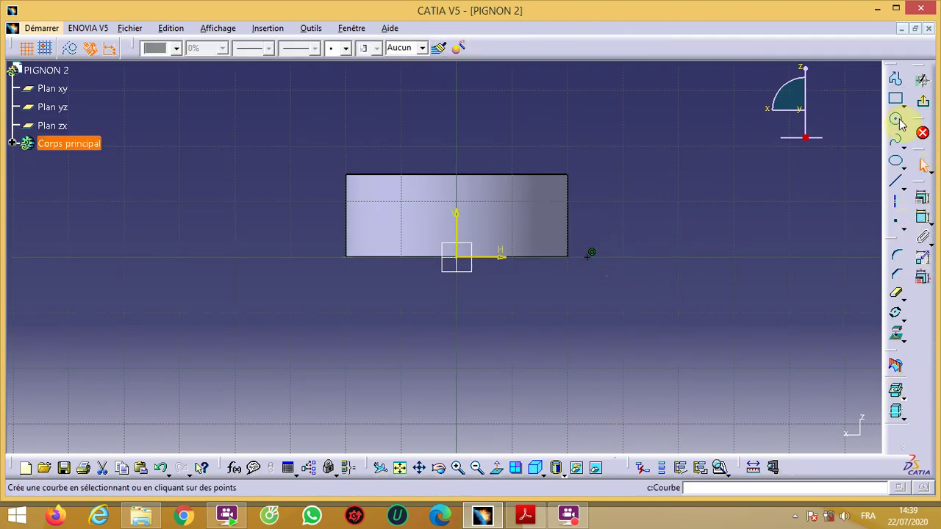
Dimension the point's horizontal distance from the vertical axis, placing the dimension below the ring
{"action": "left_click", "coordinate": [923, 218]}
{"action": "left_click", "coordinate": [461, 231]}
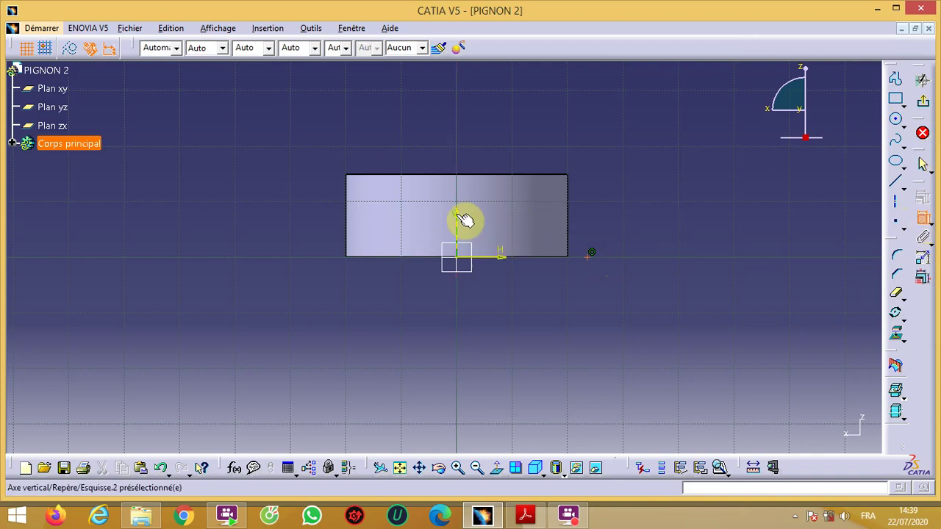
{"action": "left_click", "coordinate": [457, 215]}
{"action": "left_click", "coordinate": [535, 340]}
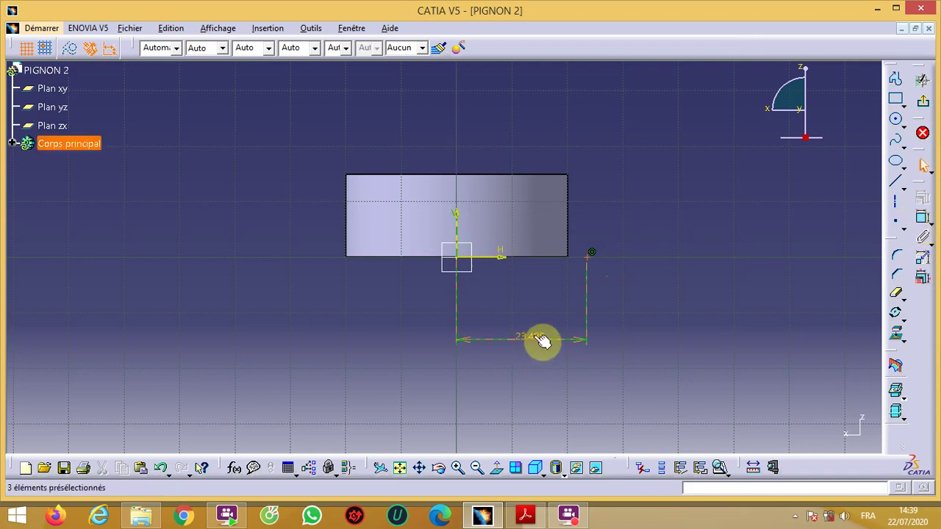
Set the point's distance from the vertical axis to 20 mm and leave the sketch
{"action": "double_click", "coordinate": [535, 337]}
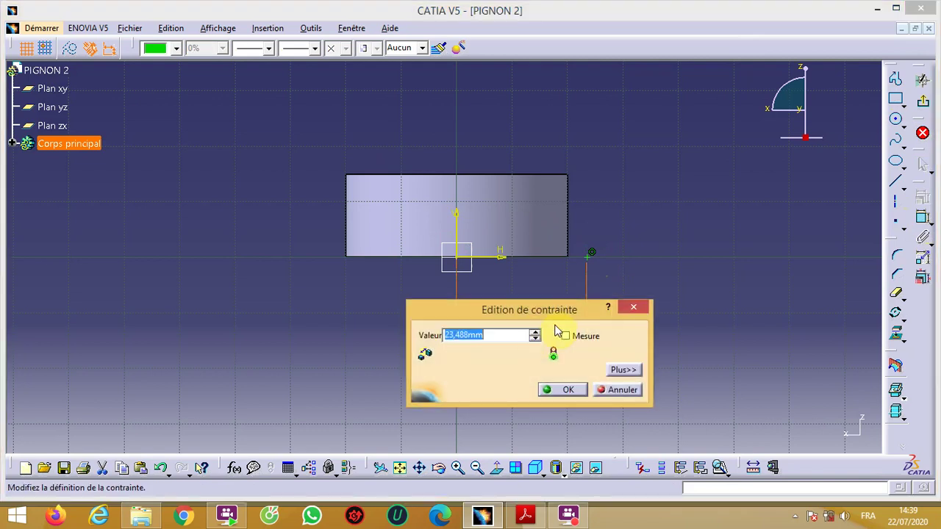
{"action": "key", "text": "Return"}
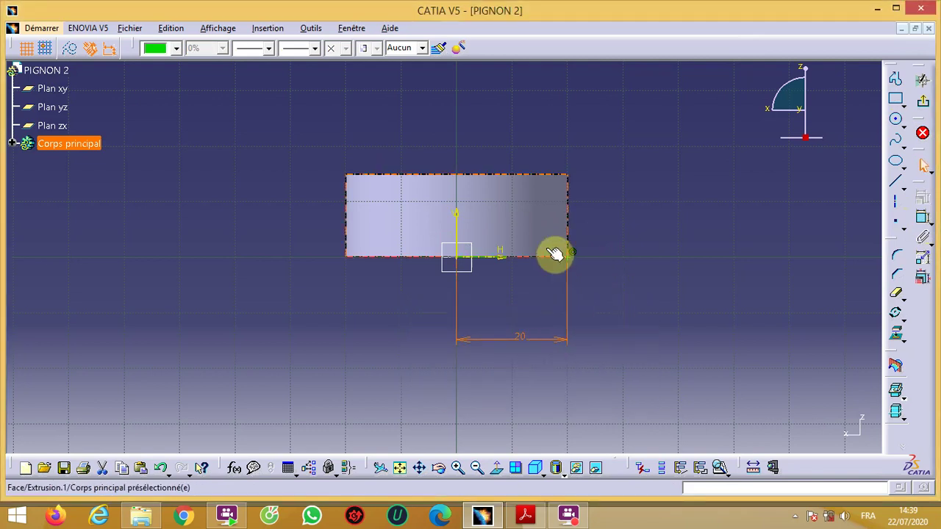
{"action": "left_click", "coordinate": [922, 101]}
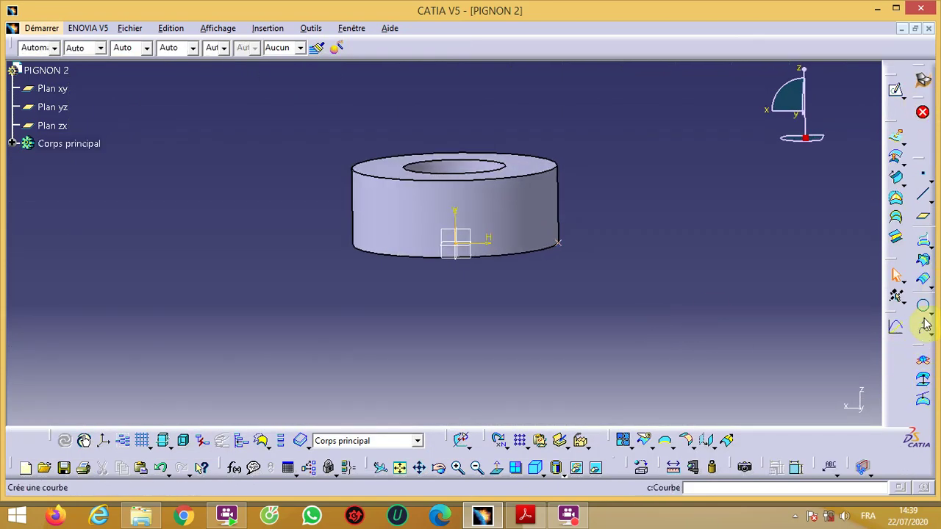
Start a helix curve using the sketched point as its starting point and the sketch's vertical axis as its axis
{"action": "left_click", "coordinate": [921, 353]}
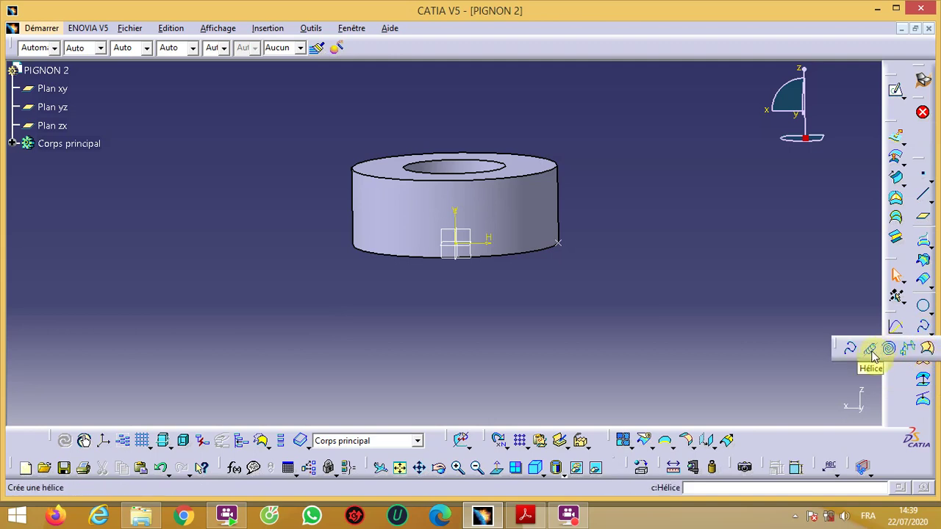
{"action": "left_click", "coordinate": [872, 352]}
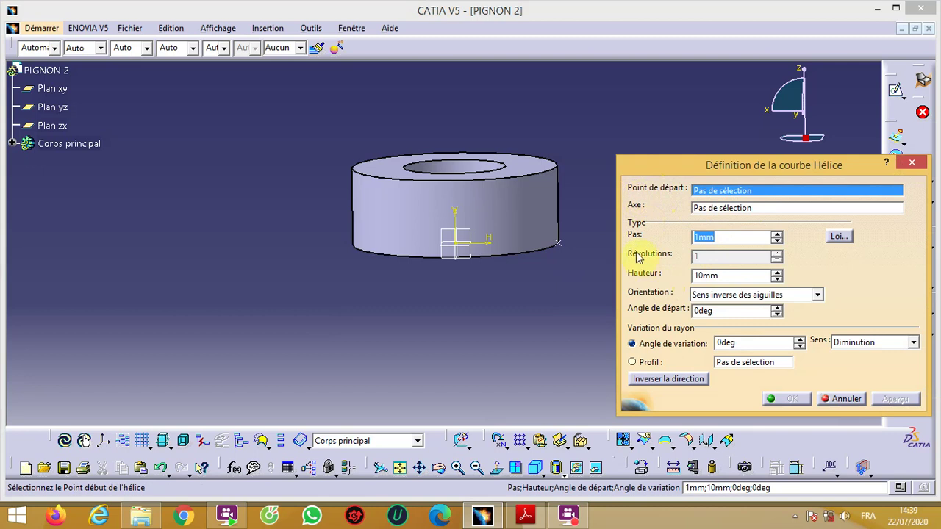
{"action": "left_click", "coordinate": [558, 246]}
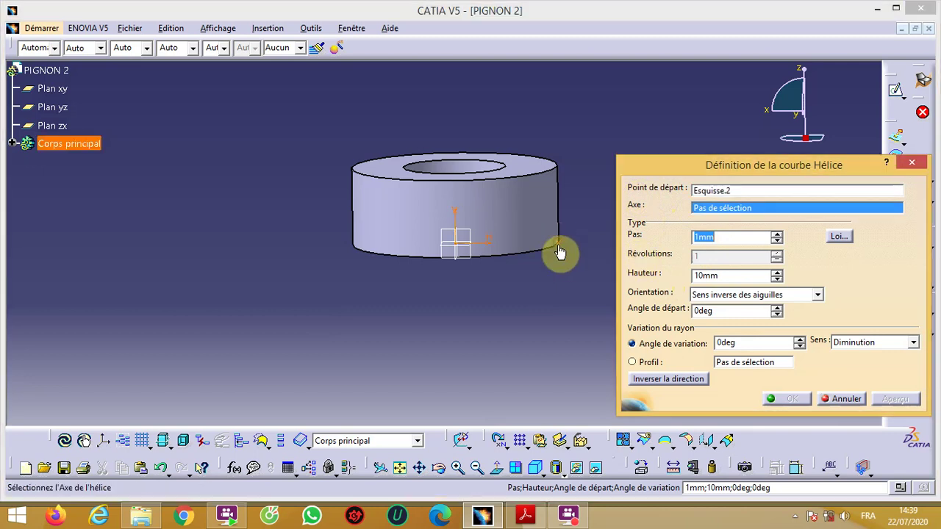
{"action": "left_click", "coordinate": [453, 221]}
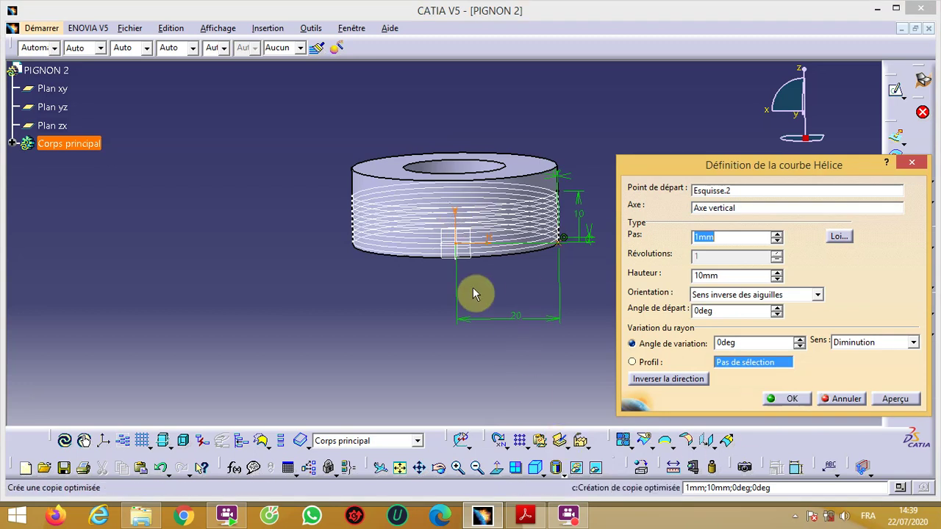
Set the helix height to 15 mm and its pitch to 69 mm, and create the curve
{"action": "middle_click_drag", "start_coordinate": [467, 287], "coordinate": [406, 280]}
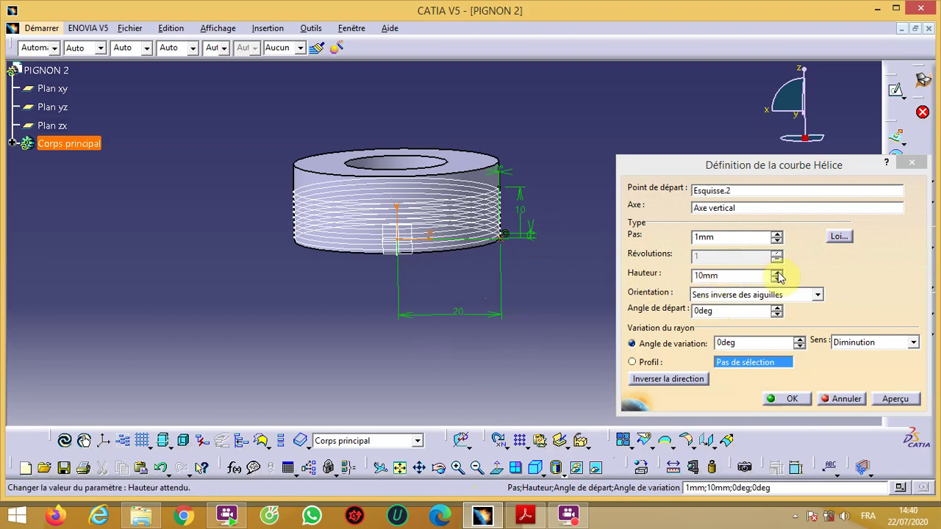
{"action": "double_click", "coordinate": [705, 275]}
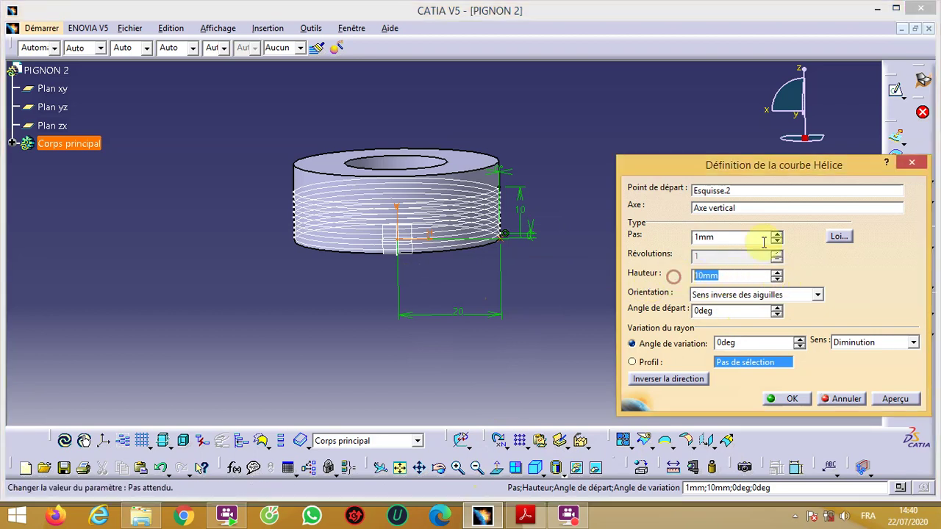
{"action": "type", "text": "15"}
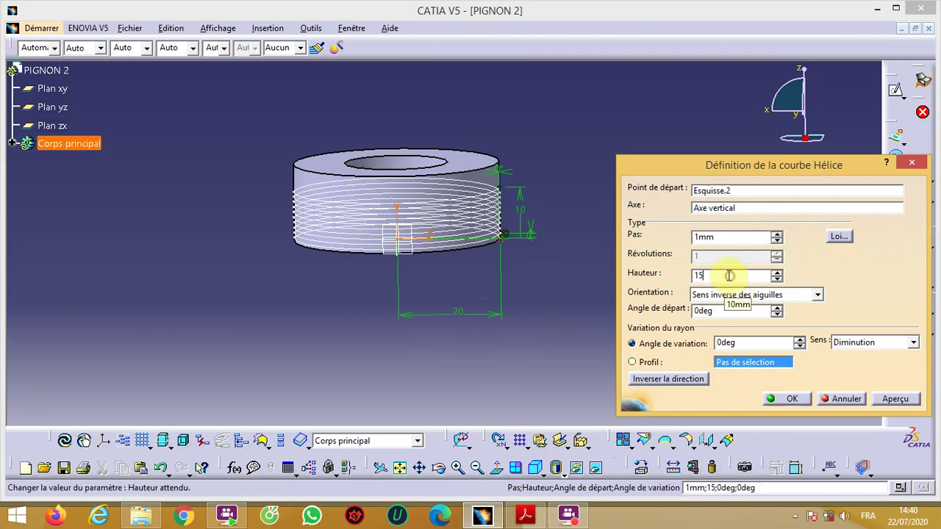
{"action": "left_click", "coordinate": [724, 237]}
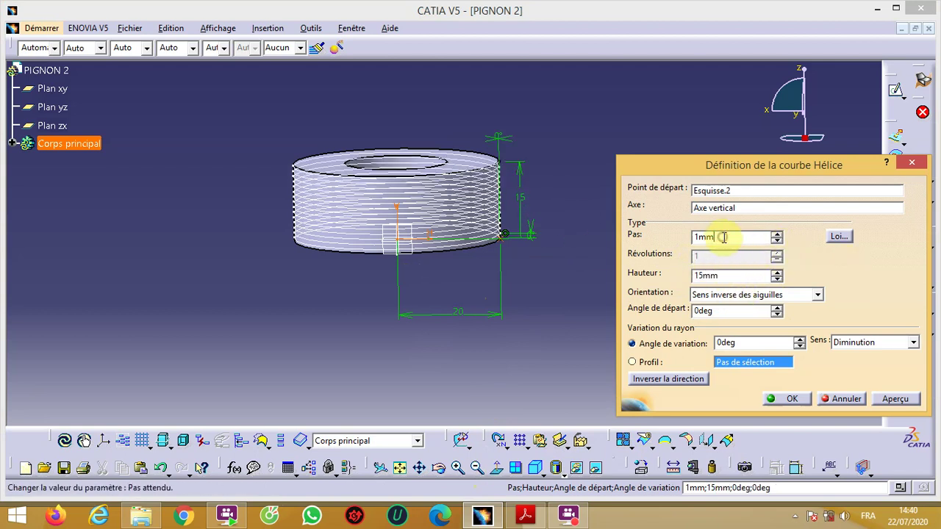
{"action": "left_click", "coordinate": [778, 234]}
{"action": "left_click", "coordinate": [778, 234]}
{"action": "left_click", "coordinate": [777, 234]}
{"action": "left_click", "coordinate": [777, 234]}
{"action": "left_click", "coordinate": [778, 234]}
{"action": "left_click", "coordinate": [777, 234]}
{"action": "left_click", "coordinate": [778, 234]}
{"action": "left_click", "coordinate": [777, 234]}
{"action": "left_click", "coordinate": [777, 234]}
{"action": "left_click", "coordinate": [777, 234]}
{"action": "left_click", "coordinate": [778, 234]}
{"action": "left_click", "coordinate": [777, 234]}
{"action": "left_click", "coordinate": [778, 234]}
{"action": "left_click", "coordinate": [778, 233]}
{"action": "left_click", "coordinate": [777, 233]}
{"action": "left_click", "coordinate": [777, 234]}
{"action": "left_click", "coordinate": [777, 234]}
{"action": "left_click", "coordinate": [778, 234]}
{"action": "left_click", "coordinate": [777, 233]}
{"action": "left_click", "coordinate": [777, 234]}
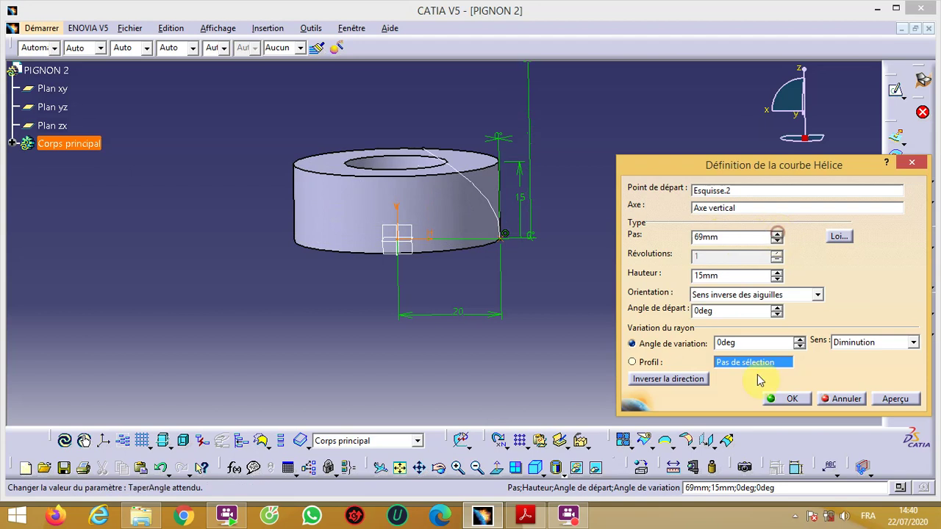
{"action": "left_click", "coordinate": [797, 399]}
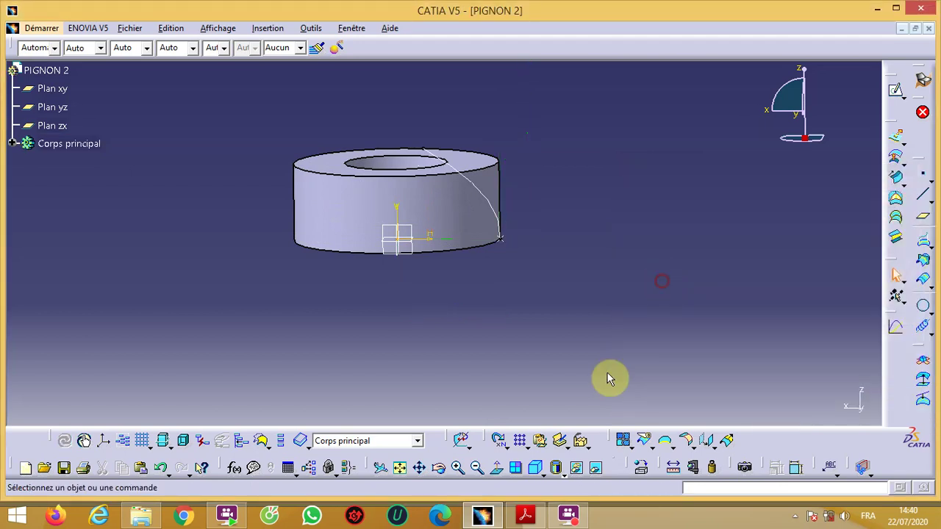
Start a sketch on the ring's flat end face where the helix begins
{"action": "left_click", "coordinate": [439, 468]}
{"action": "left_click_drag", "start_coordinate": [566, 335], "coordinate": [401, 238]}
{"action": "middle_click_drag", "start_coordinate": [445, 68], "coordinate": [441, 204]}
{"action": "left_click", "coordinate": [511, 260]}
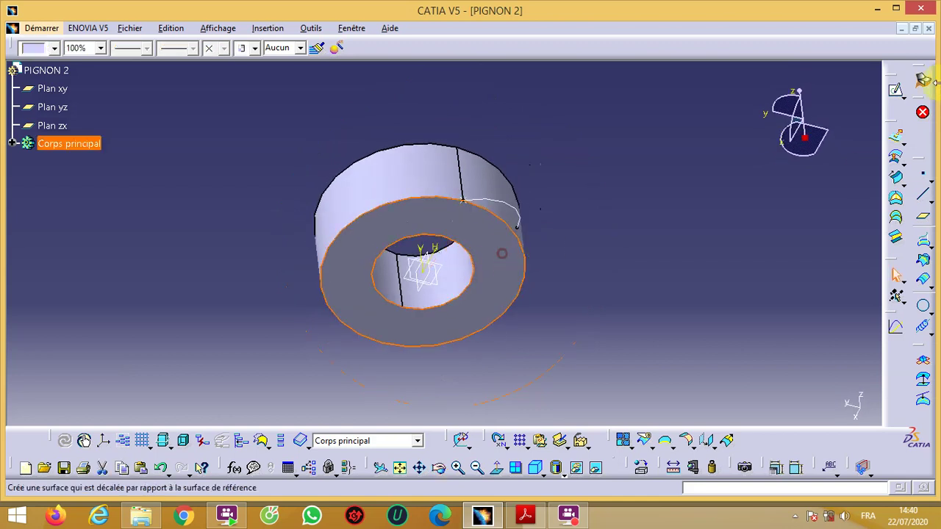
{"action": "left_click", "coordinate": [896, 90]}
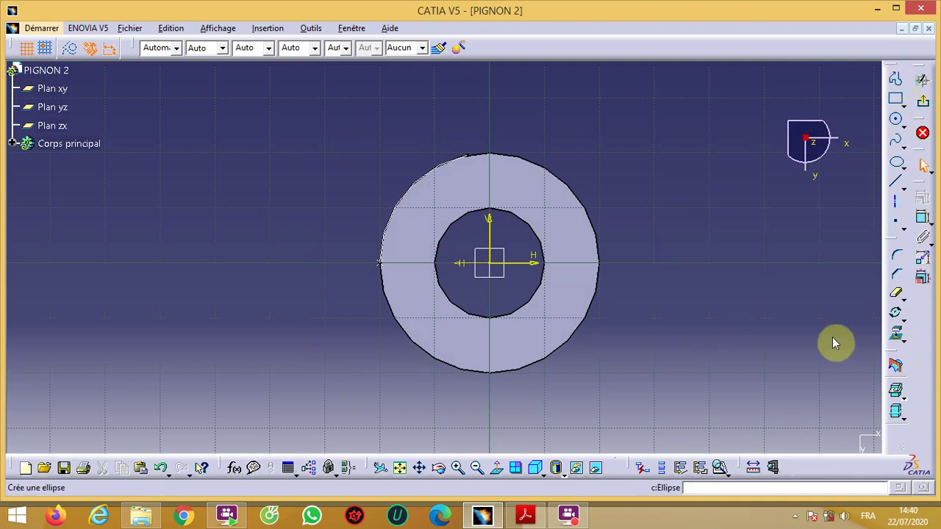
Draw a vertical line about 3.35 mm long upward from the horizontal axis, just outside the ring at about H -24.55 mm
{"action": "left_click", "coordinate": [895, 77]}
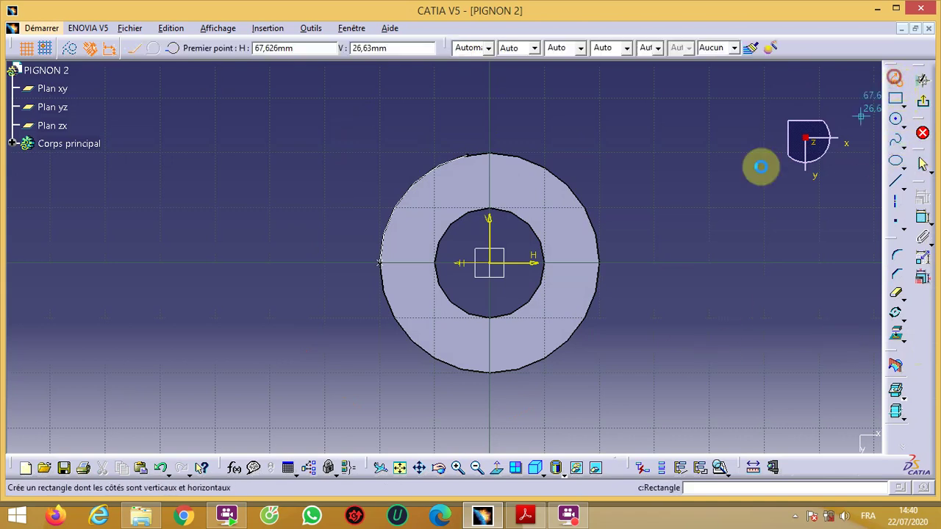
{"action": "left_click", "coordinate": [355, 266]}
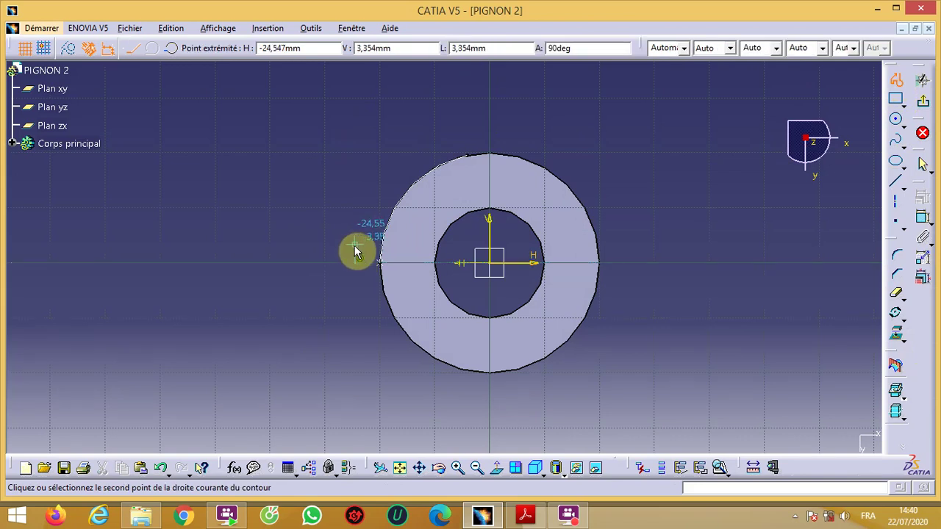
{"action": "left_click", "coordinate": [153, 48]}
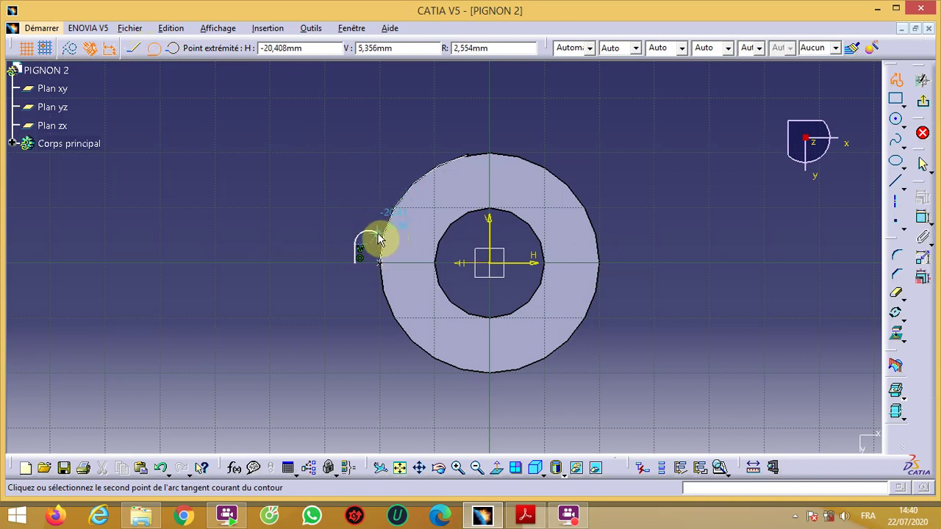
{"action": "key", "text": "Escape"}
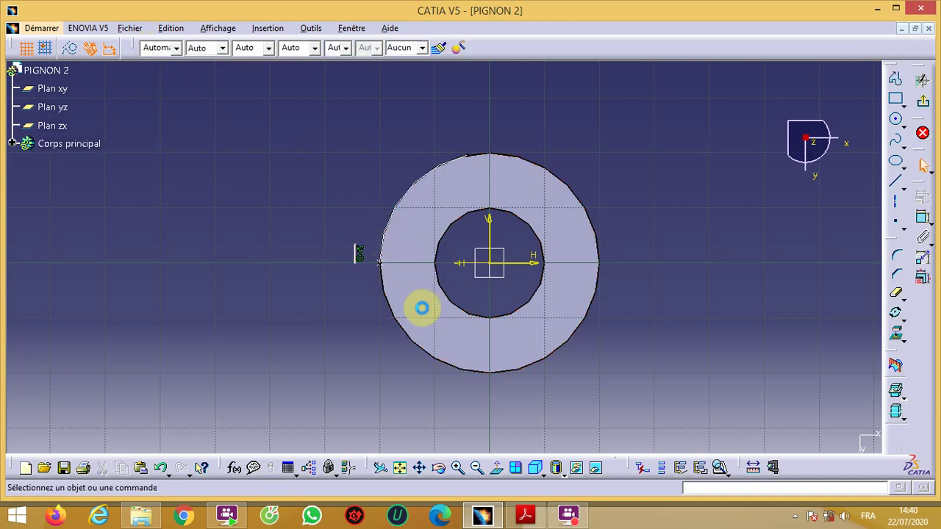
Draw a three-point arc from the vertical line's upper end to a point inside the ring as the tooth flank
{"action": "left_click", "coordinate": [458, 467]}
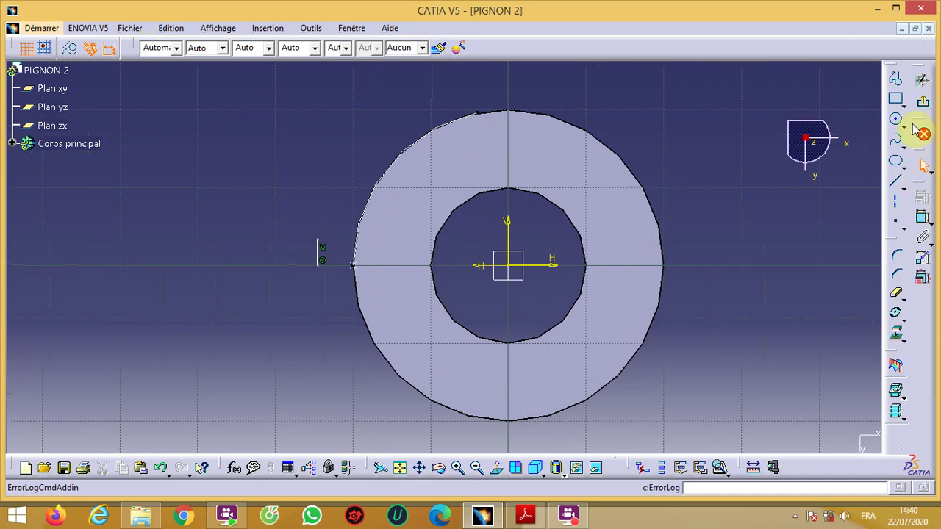
{"action": "left_click", "coordinate": [904, 125]}
{"action": "left_click", "coordinate": [908, 133]}
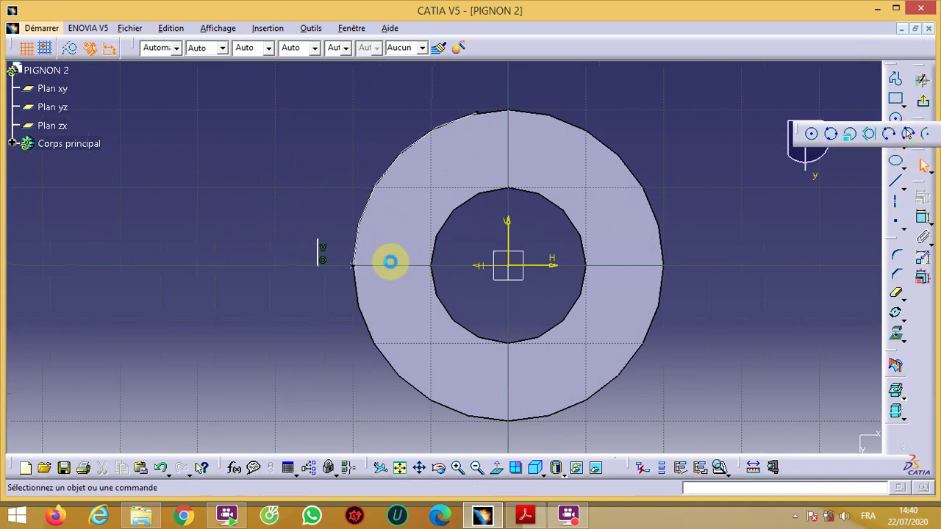
{"action": "left_click", "coordinate": [318, 241]}
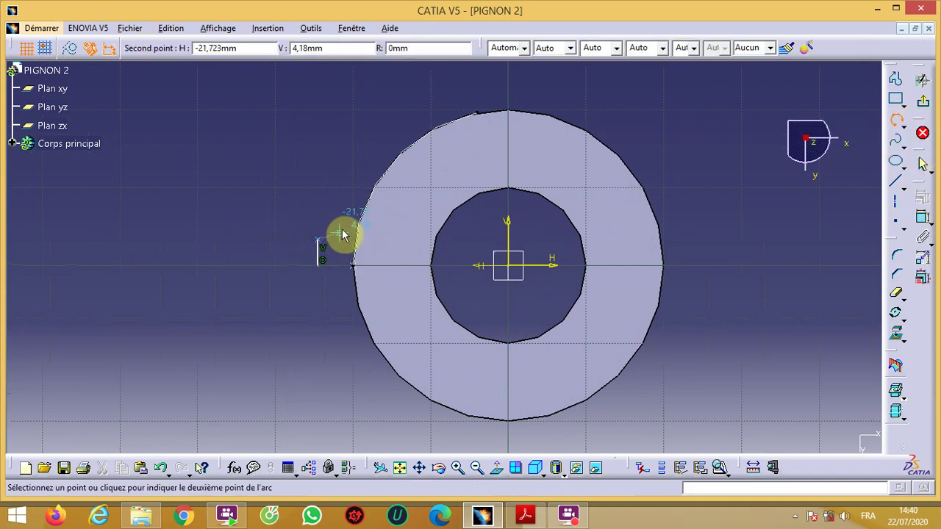
{"action": "left_click", "coordinate": [351, 232]}
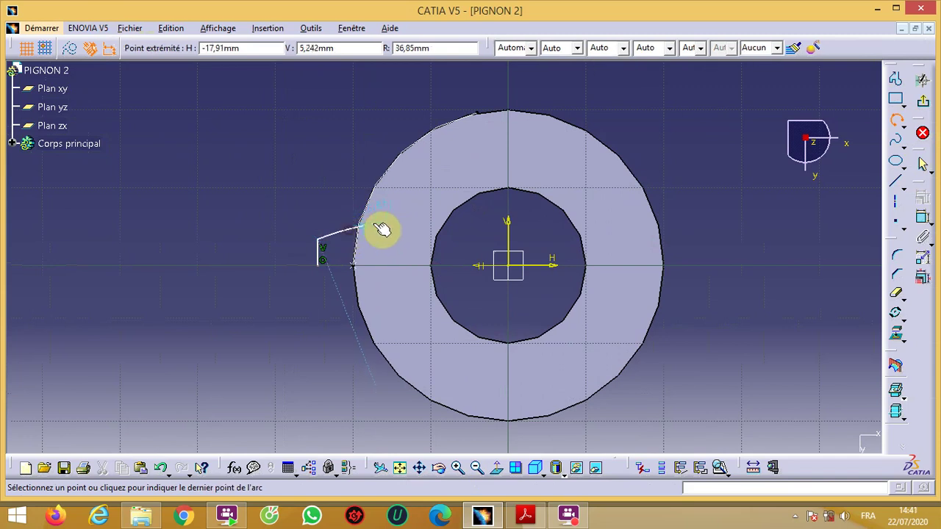
{"action": "left_click", "coordinate": [375, 222]}
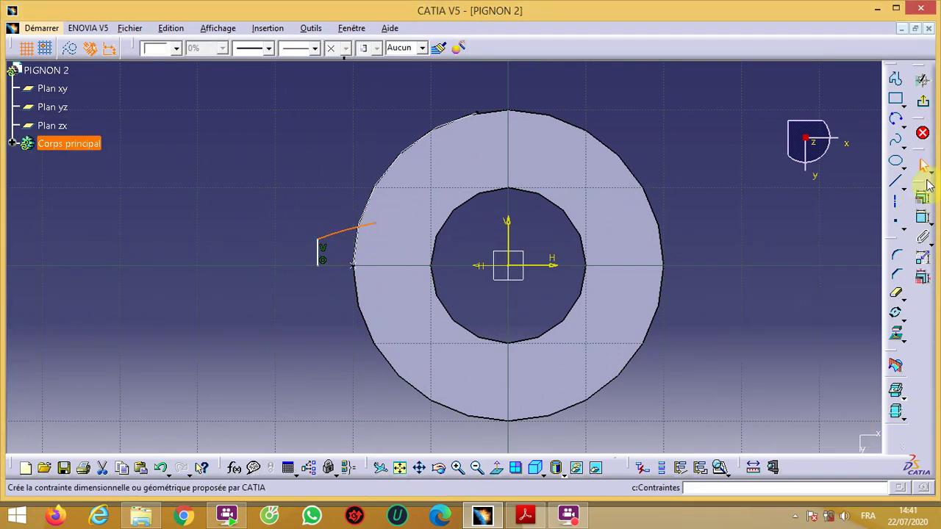
Mirror the flank arc about the sketch's horizontal axis
{"action": "left_click", "coordinate": [905, 322]}
{"action": "left_click", "coordinate": [830, 283]}
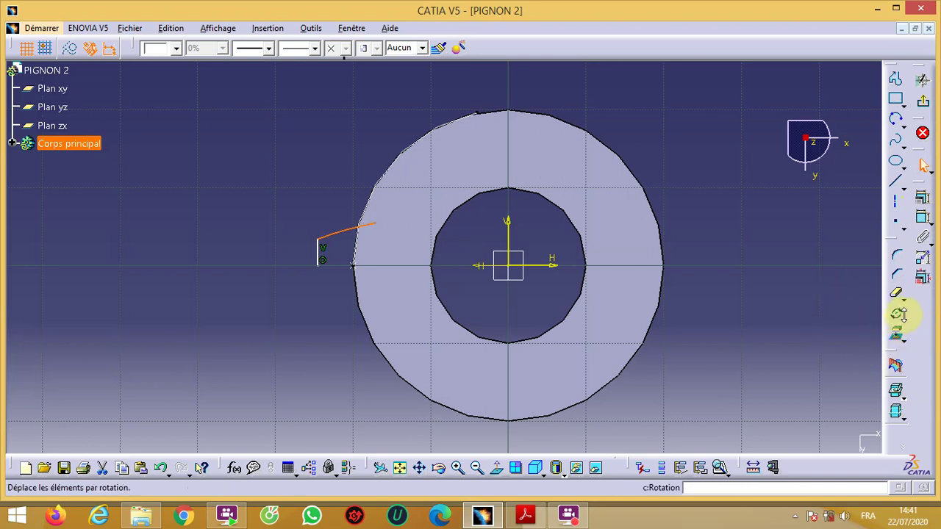
{"action": "left_click", "coordinate": [903, 322]}
{"action": "left_click", "coordinate": [832, 331]}
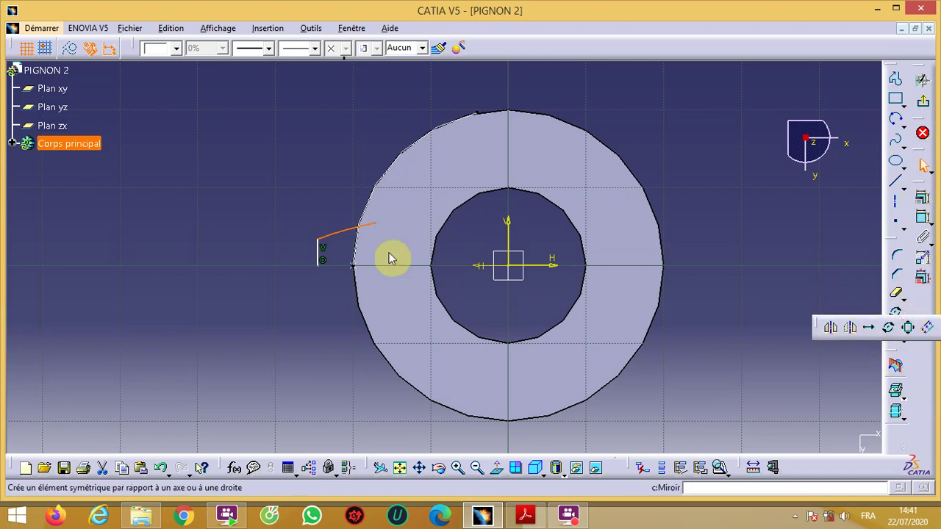
{"action": "left_click", "coordinate": [550, 274]}
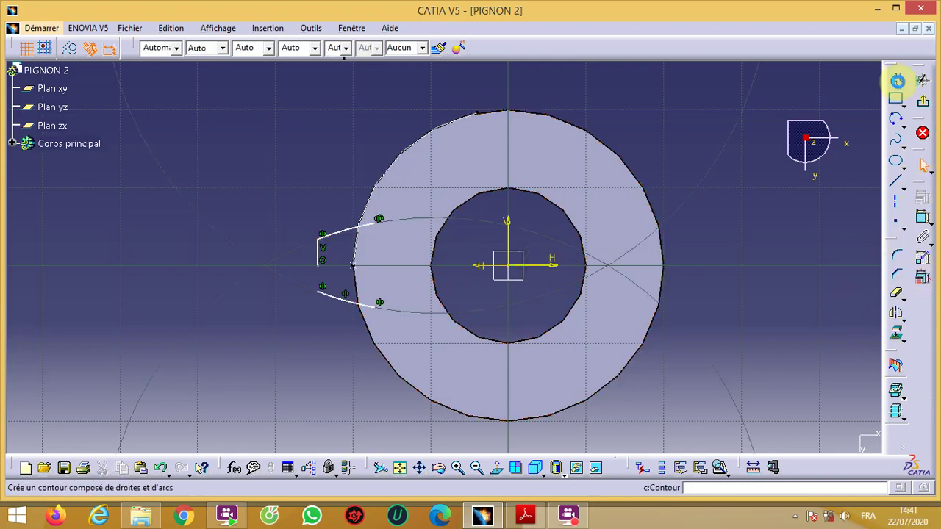
Extend the tooth tip with a vertical line about 3.35 mm down to the mirrored arc's end, and project the ring's outer edge into the sketch
{"action": "left_click", "coordinate": [901, 82]}
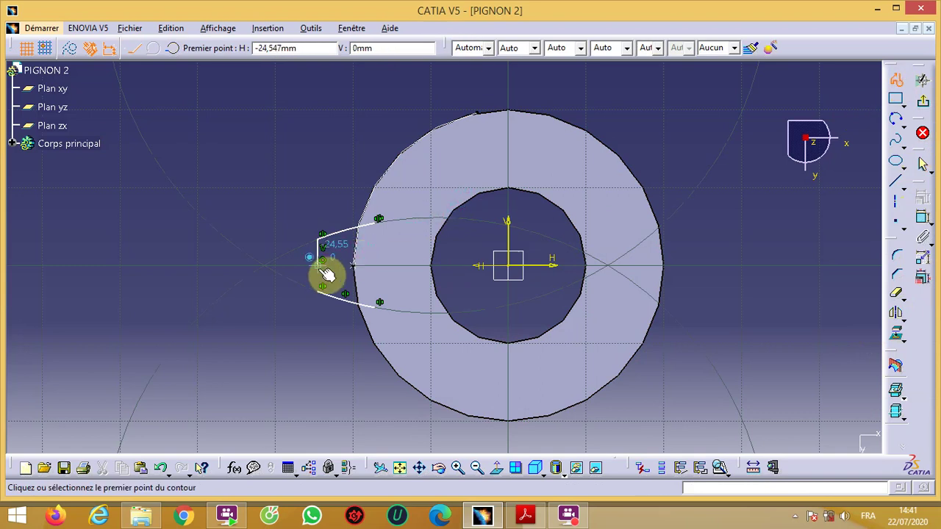
{"action": "left_click", "coordinate": [322, 266]}
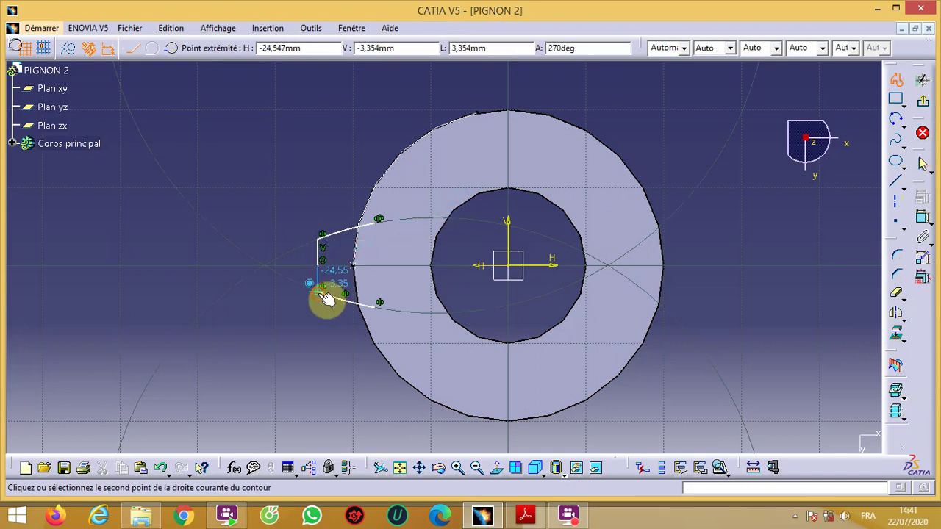
{"action": "left_click", "coordinate": [324, 293]}
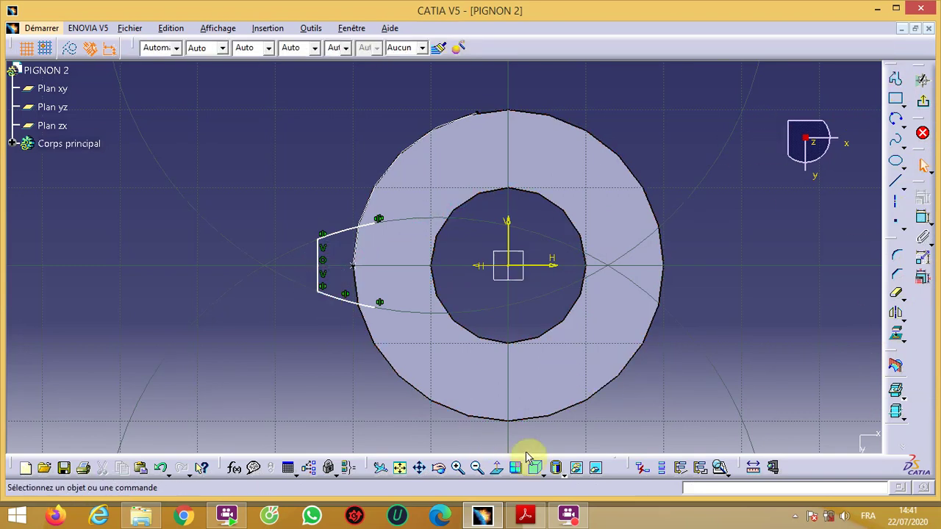
{"action": "left_click", "coordinate": [547, 424]}
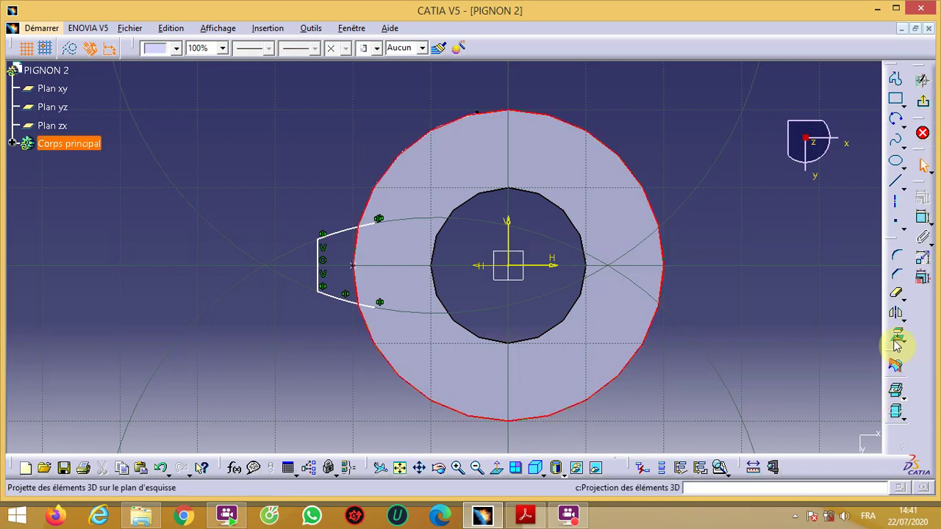
{"action": "left_click", "coordinate": [792, 280]}
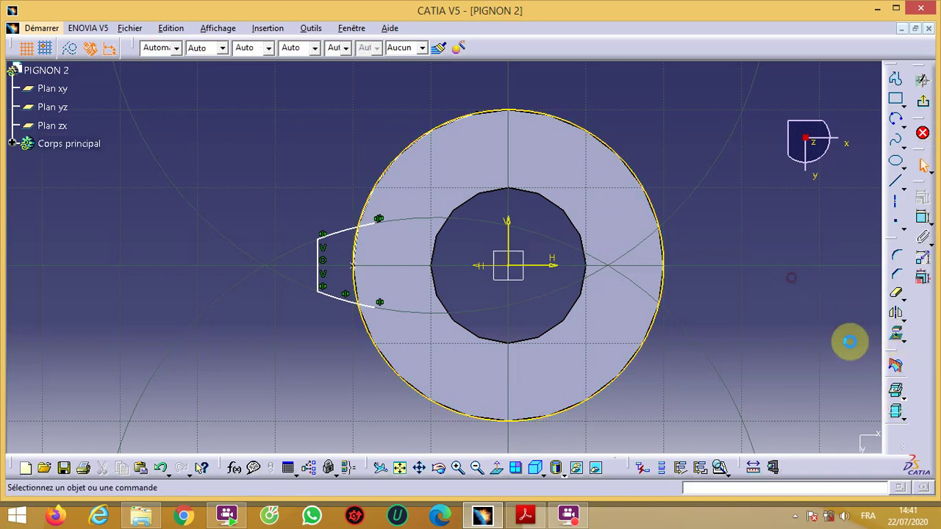
Quick-trim the projected circle outside the tooth and both arc ends inside the ring to close the profile, and leave the sketch
{"action": "left_click", "coordinate": [898, 297]}
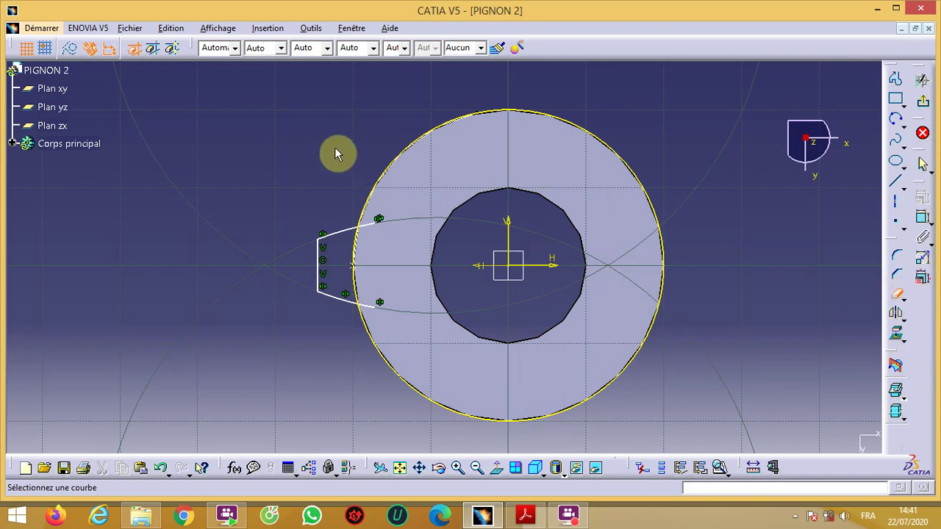
{"action": "left_click", "coordinate": [391, 161]}
{"action": "left_click", "coordinate": [367, 227]}
{"action": "left_click", "coordinate": [362, 301]}
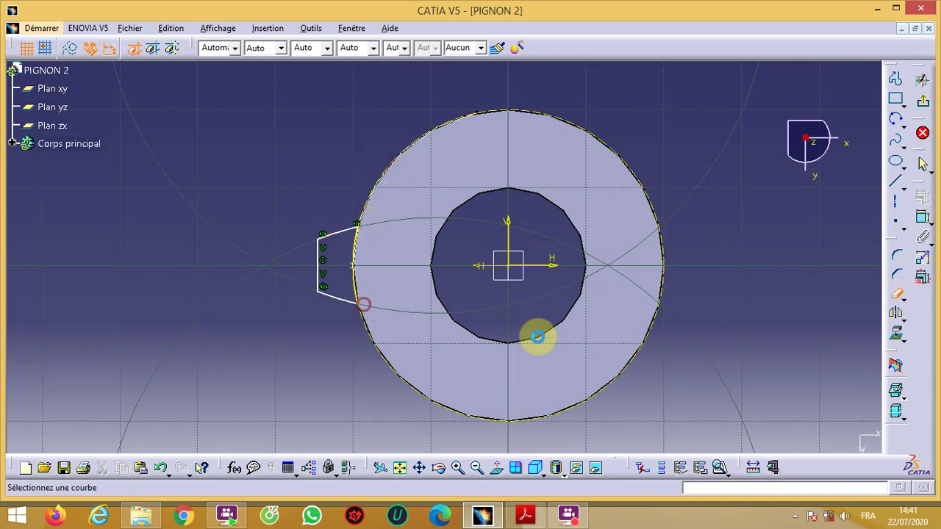
{"action": "left_click", "coordinate": [924, 103]}
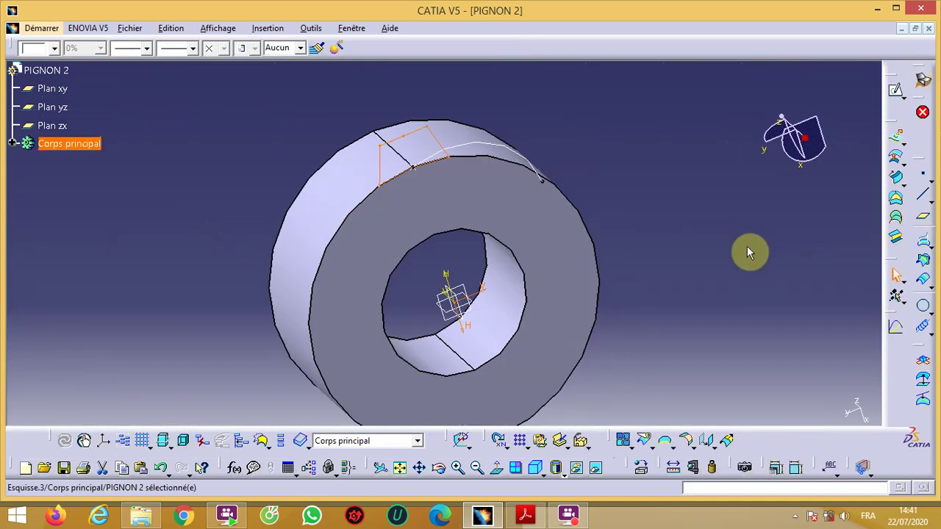
Switch from the surface workbench to the Part Design workbench
{"action": "left_click", "coordinate": [501, 322]}
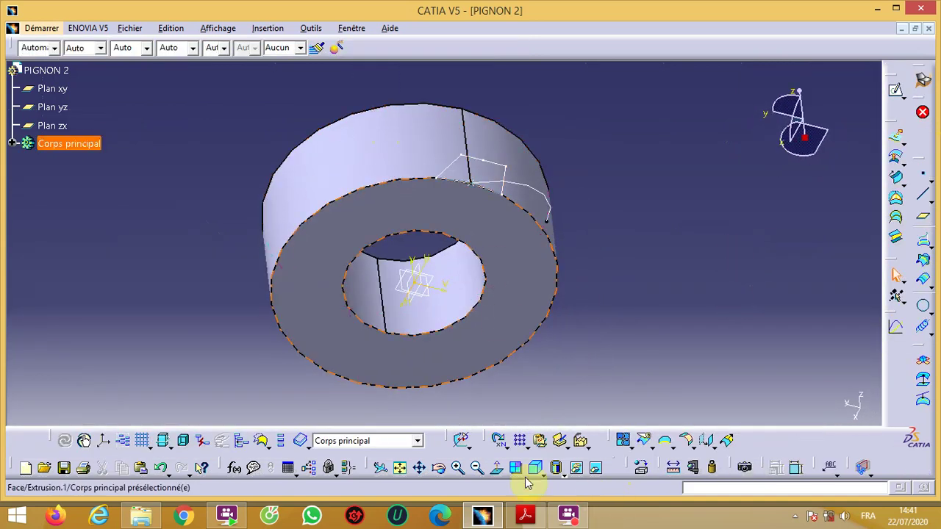
{"action": "left_click_drag", "start_coordinate": [584, 335], "coordinate": [556, 237]}
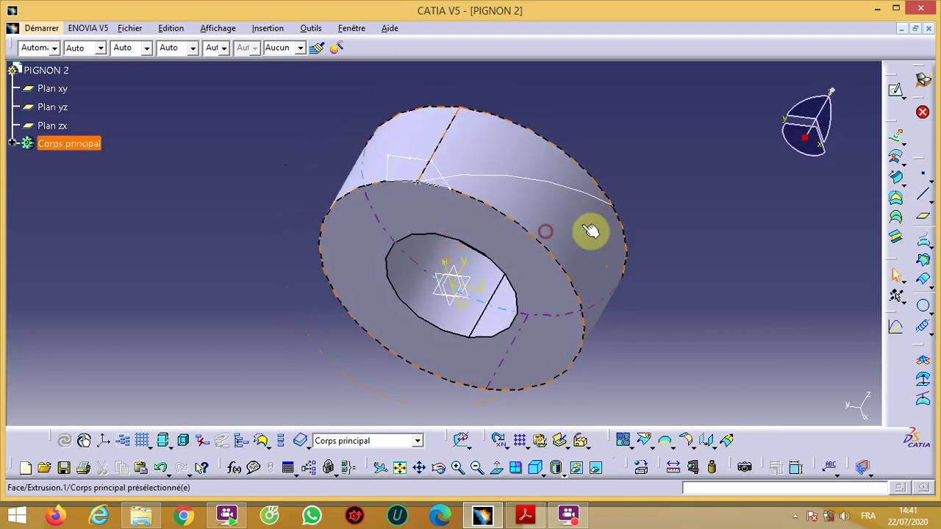
{"action": "left_click", "coordinate": [41, 30]}
{"action": "mouse_move", "coordinate": [81, 62]}
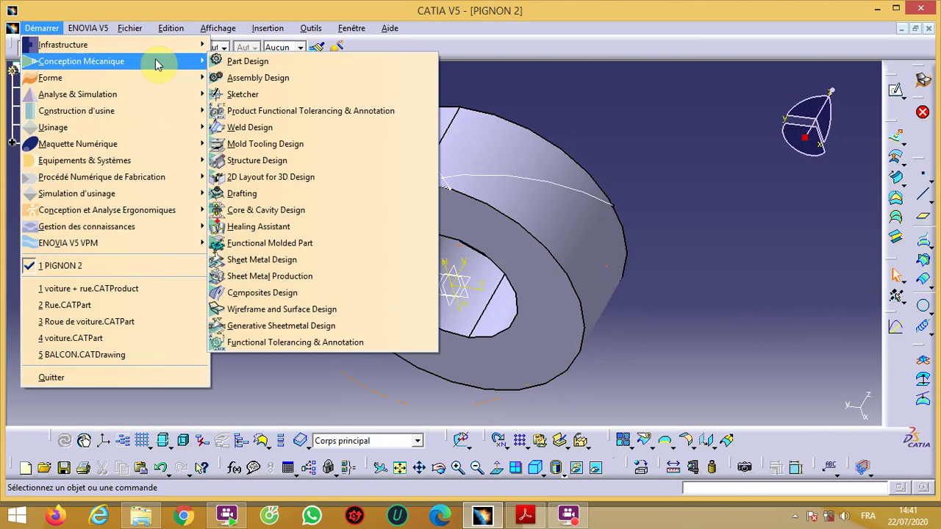
{"action": "left_click", "coordinate": [272, 61]}
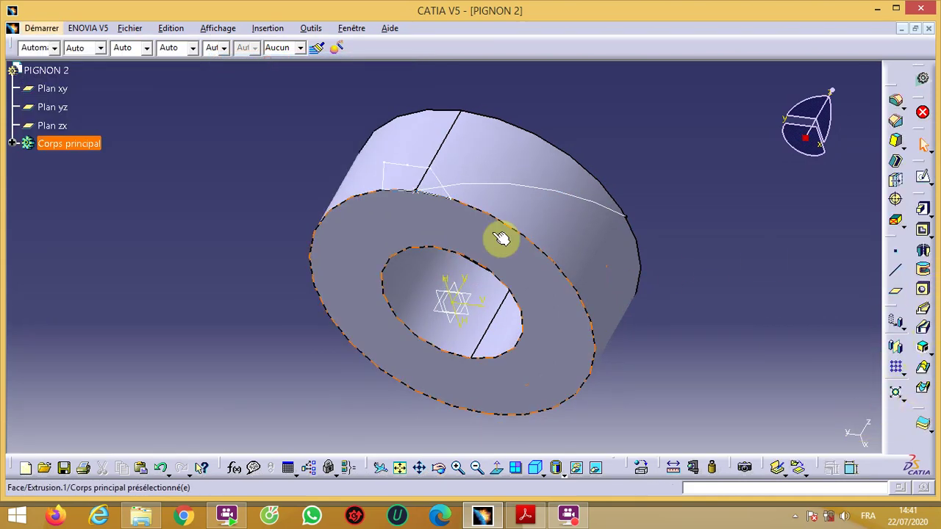
Create a rib (Nervure) by sweeping the tooth profile Esquisse.3 along the helix Hélice.1 with the profile control Conserver l'angle
{"action": "left_click", "coordinate": [925, 315]}
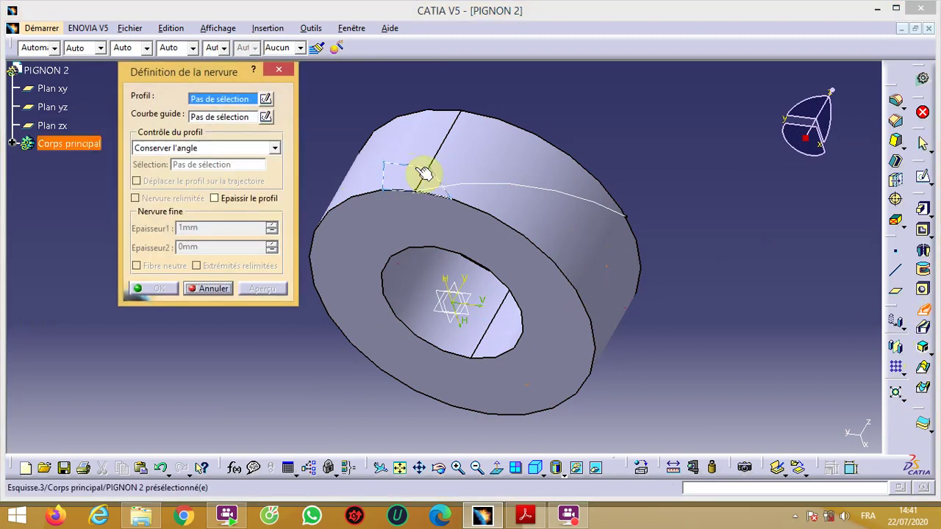
{"action": "left_click", "coordinate": [415, 167]}
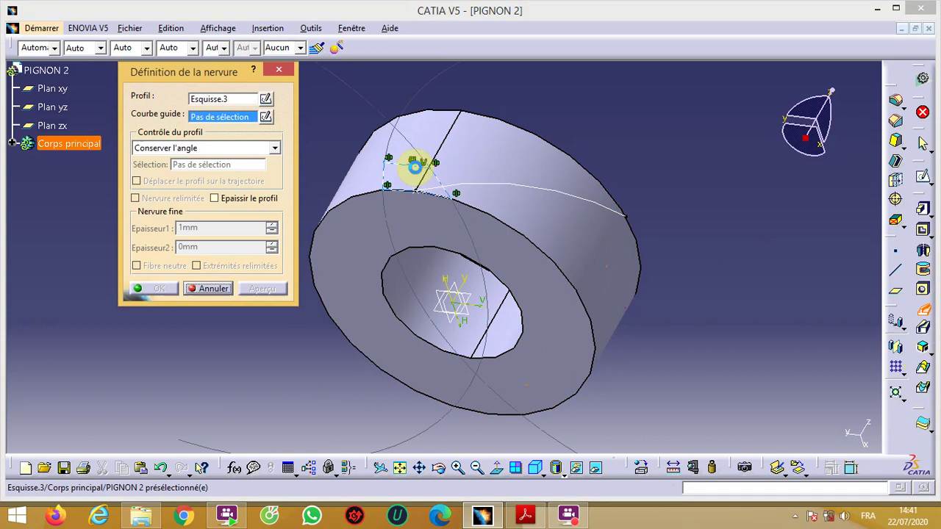
{"action": "left_click", "coordinate": [533, 187]}
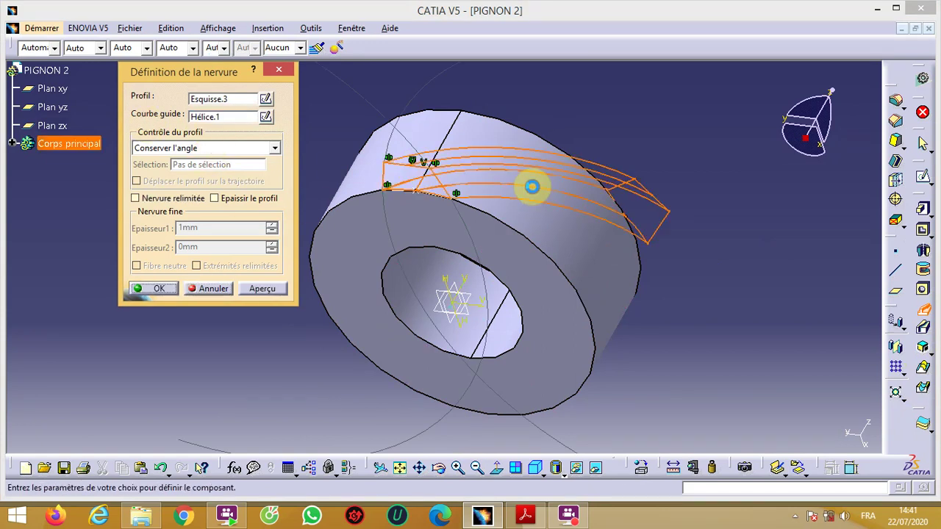
{"action": "left_click", "coordinate": [163, 290]}
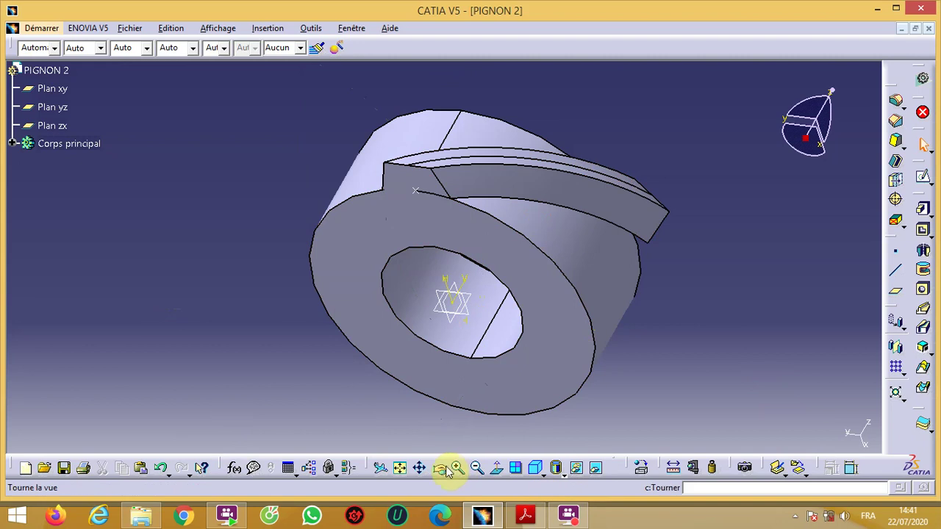
{"action": "middle_click_drag", "start_coordinate": [259, 176], "coordinate": [449, 156]}
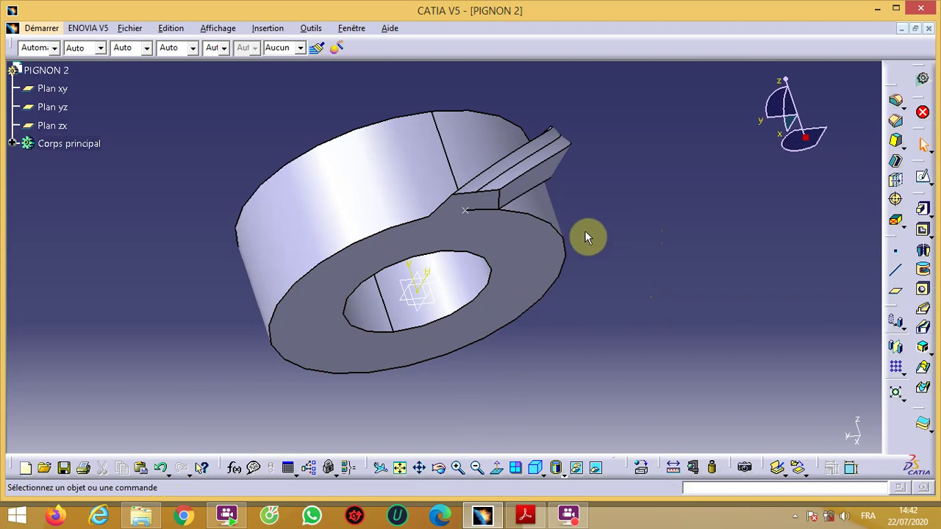
Edit Hélice.1 and set its pitch (Pas) to 160 mm
{"action": "left_click", "coordinate": [13, 144]}
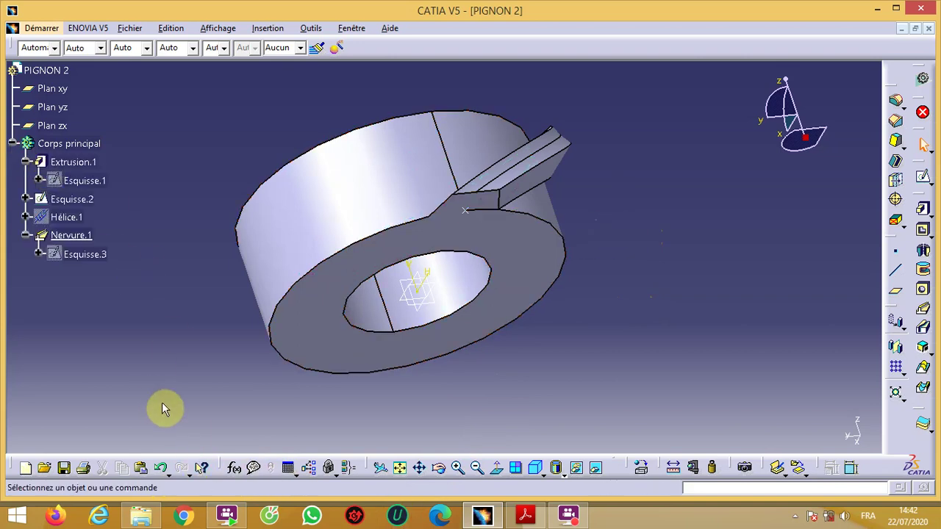
{"action": "double_click", "coordinate": [71, 219]}
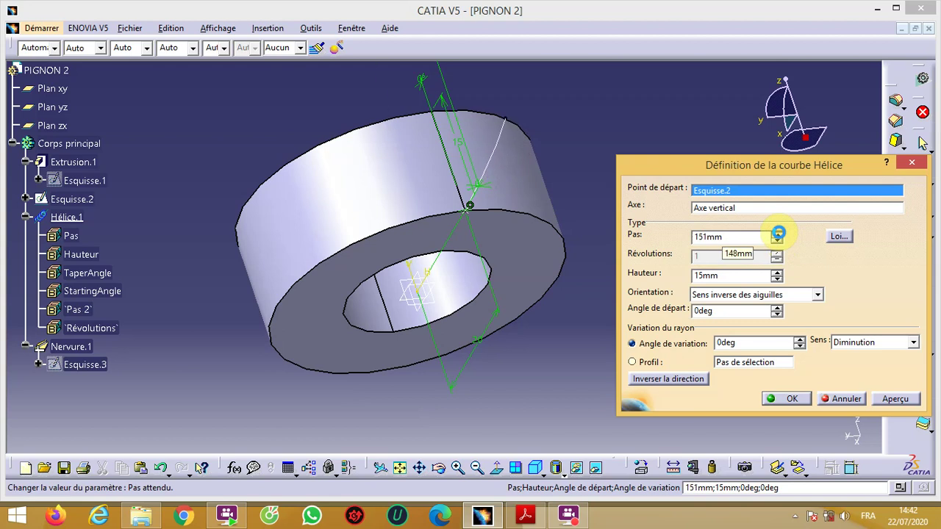
{"action": "left_click", "coordinate": [778, 233]}
{"action": "left_click", "coordinate": [778, 233]}
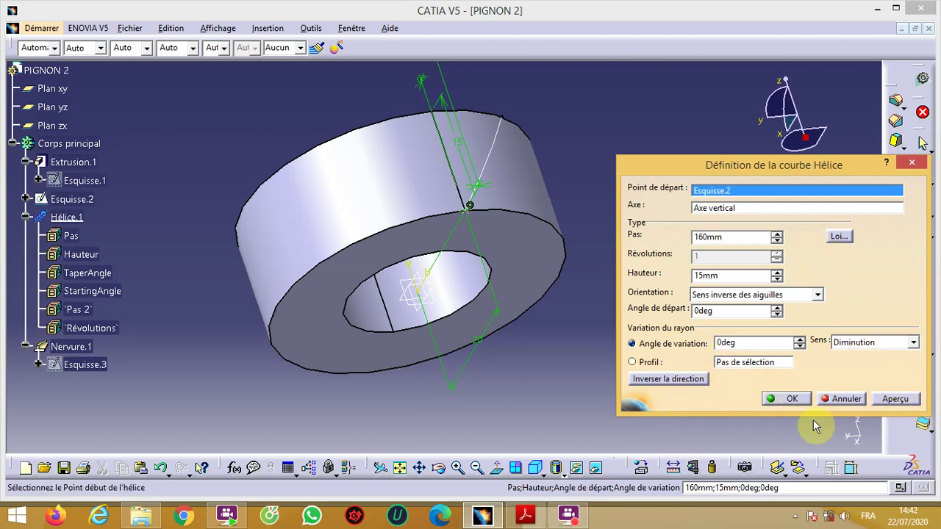
{"action": "left_click", "coordinate": [792, 399]}
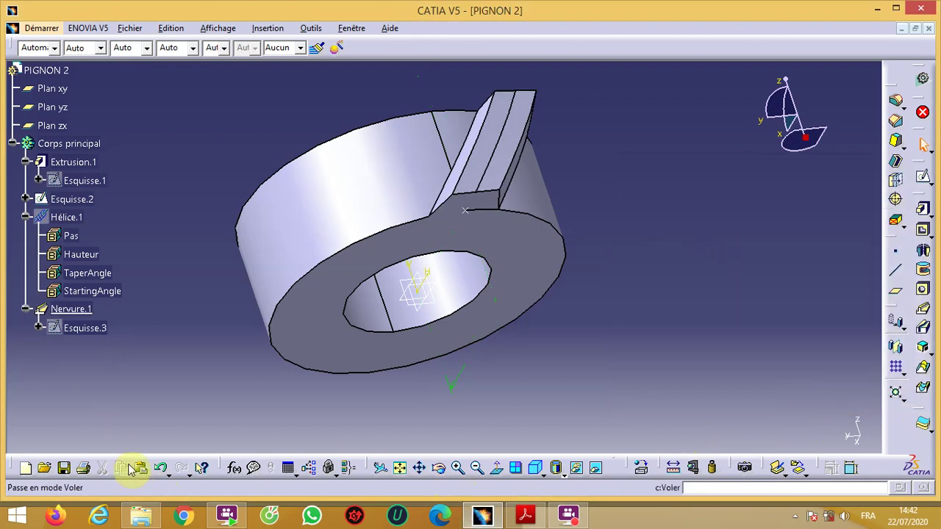
Undo and redo the helix pitch change to compare the tooth's shape on the ring
{"action": "left_click", "coordinate": [161, 469]}
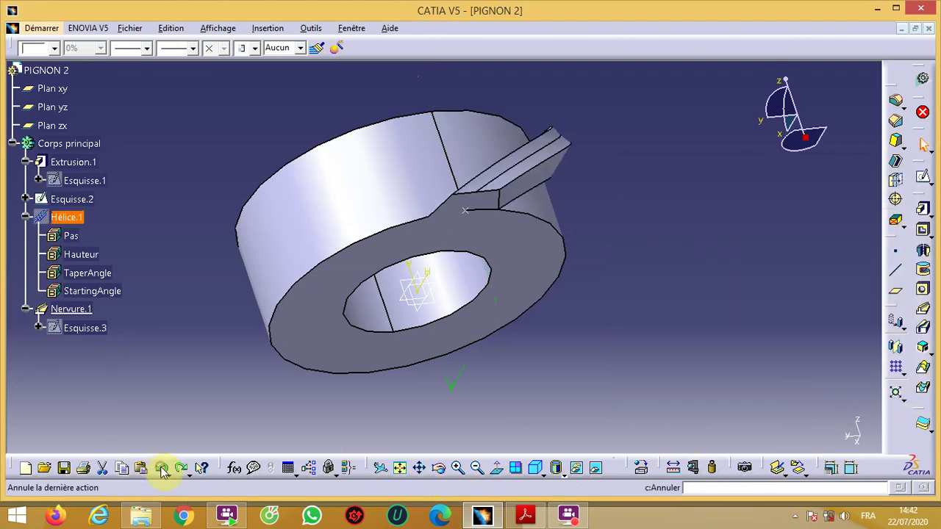
{"action": "left_click", "coordinate": [179, 470]}
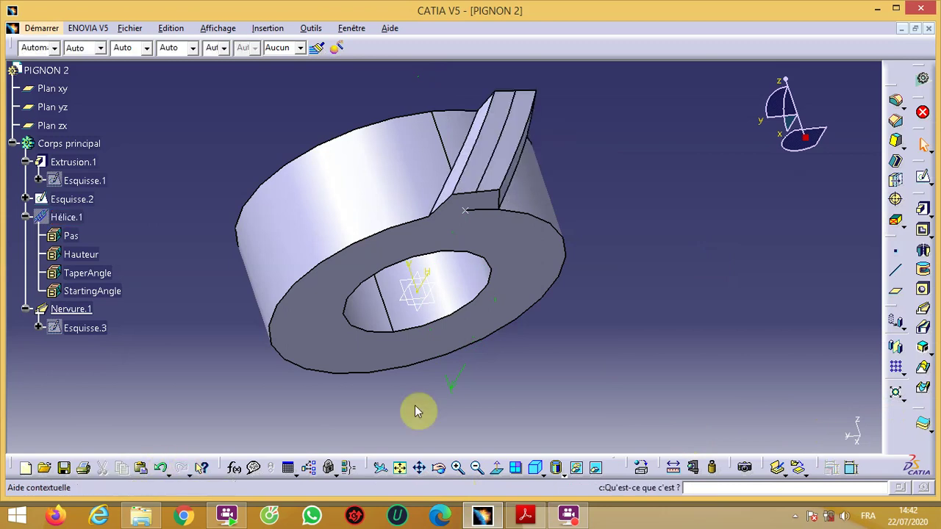
{"action": "left_click", "coordinate": [439, 467]}
{"action": "left_click_drag", "start_coordinate": [435, 410], "coordinate": [433, 328]}
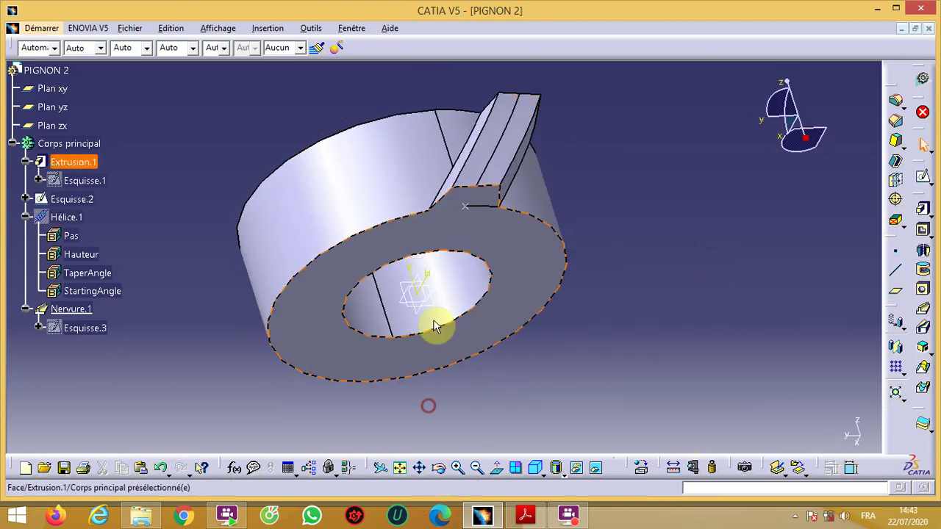
Change the rib's profile control to Direction d'extraction, using the ring's central axis as the direction
{"action": "double_click", "coordinate": [519, 156]}
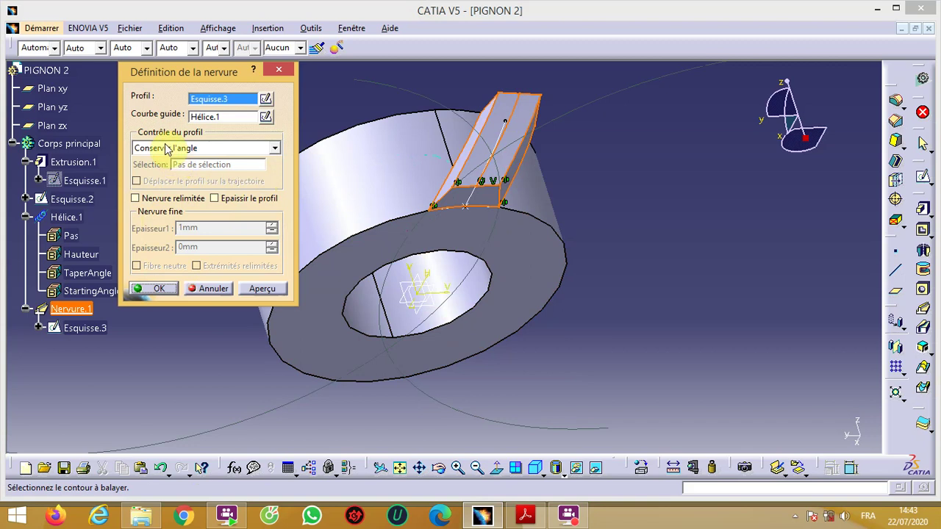
{"action": "left_click", "coordinate": [275, 148]}
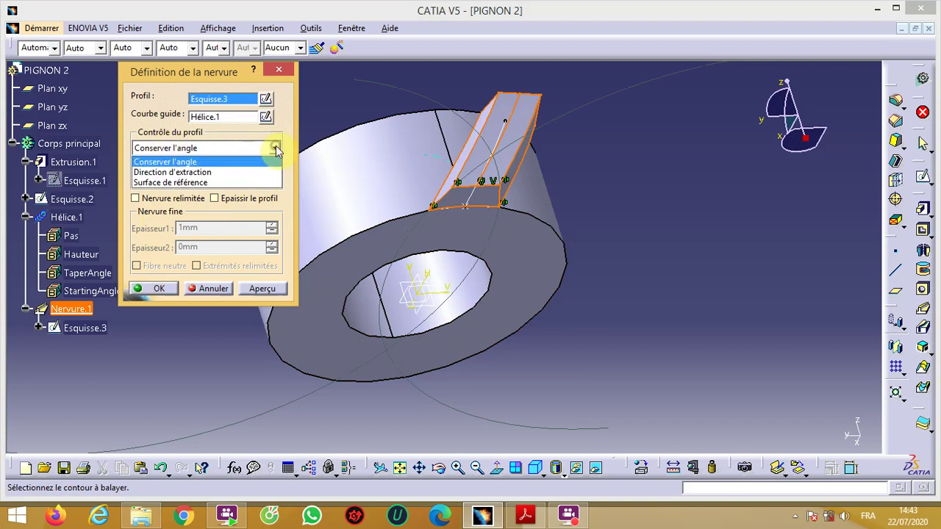
{"action": "left_click", "coordinate": [205, 173]}
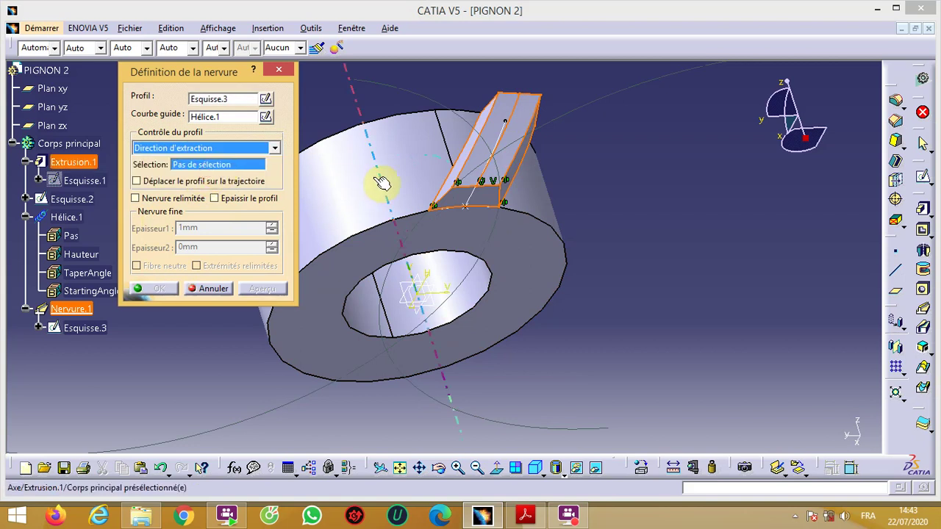
{"action": "left_click", "coordinate": [429, 153]}
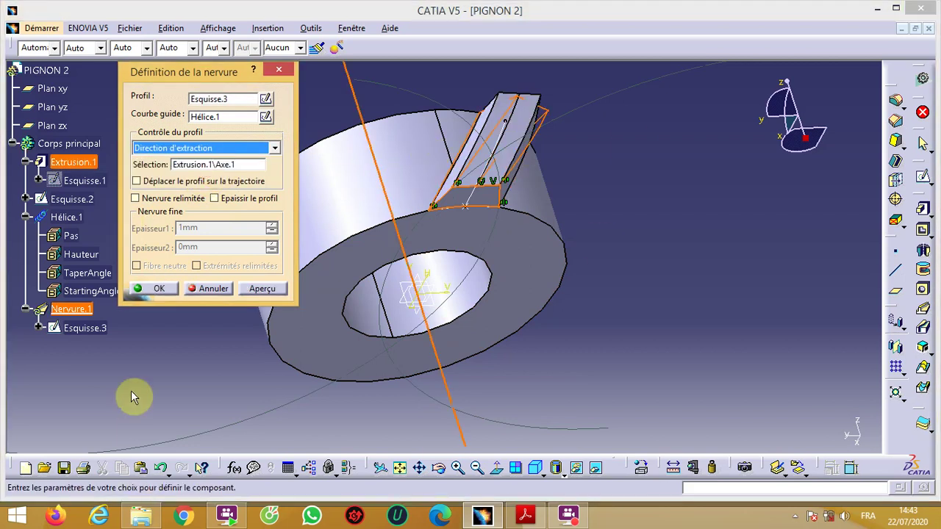
{"action": "left_click", "coordinate": [160, 288]}
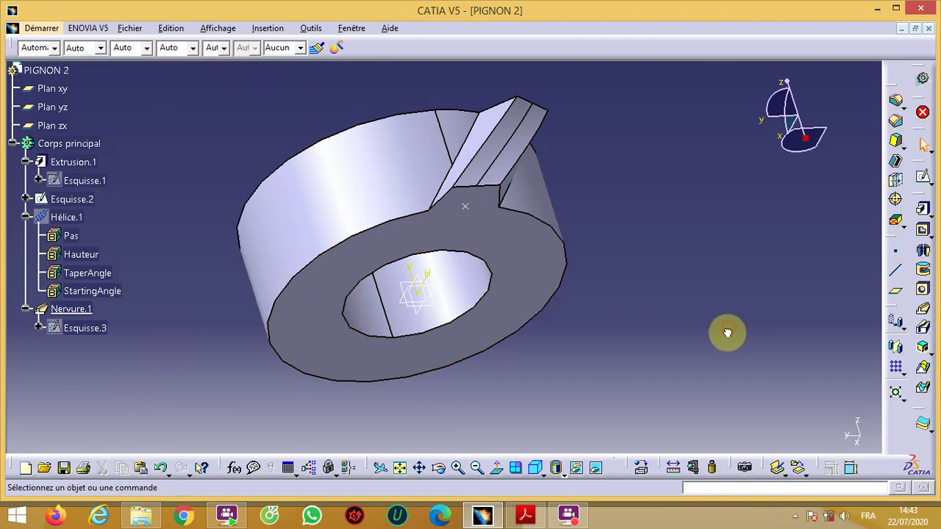
Set the pitch (Pas) of Hélice.1 to 200 mm and check the tooth on the ring
{"action": "left_click", "coordinate": [440, 467]}
{"action": "left_click_drag", "start_coordinate": [389, 247], "coordinate": [412, 213]}
{"action": "double_click", "coordinate": [67, 217]}
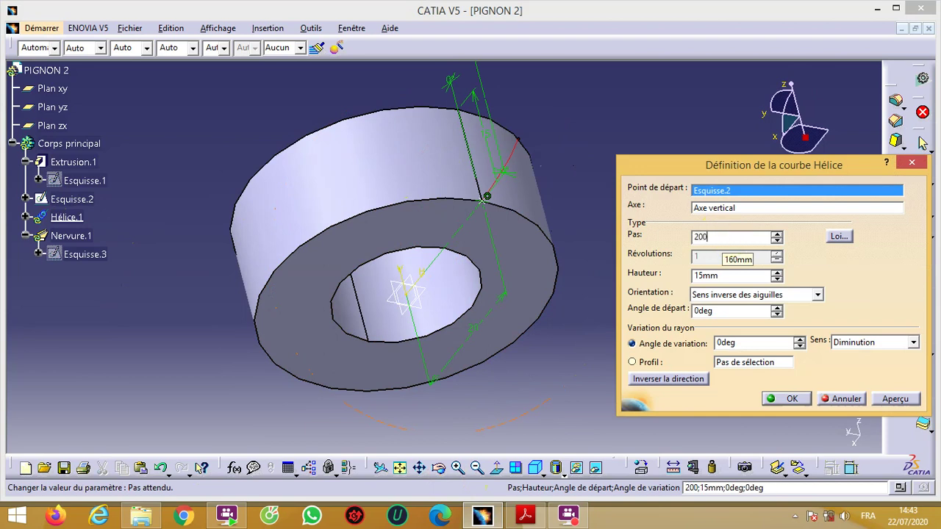
{"action": "key", "text": "Return"}
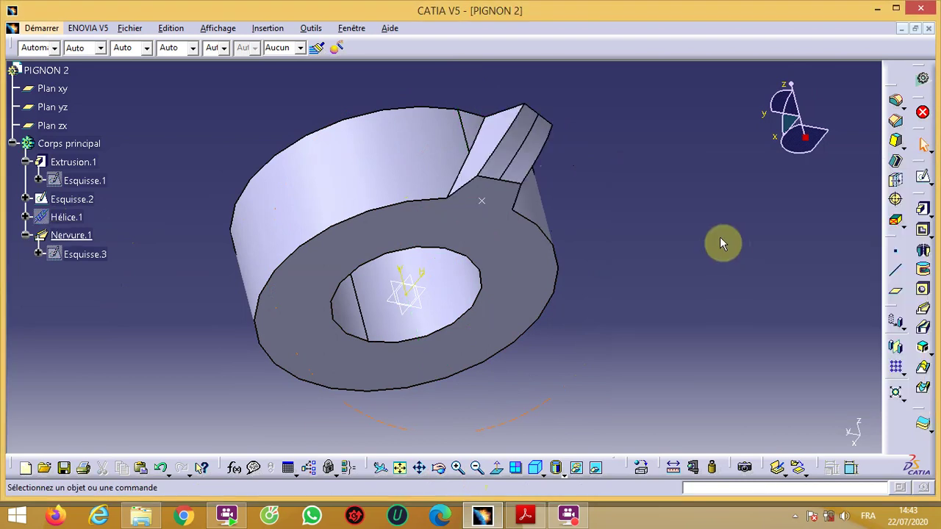
{"action": "left_click", "coordinate": [440, 468]}
{"action": "left_click_drag", "start_coordinate": [479, 279], "coordinate": [537, 379]}
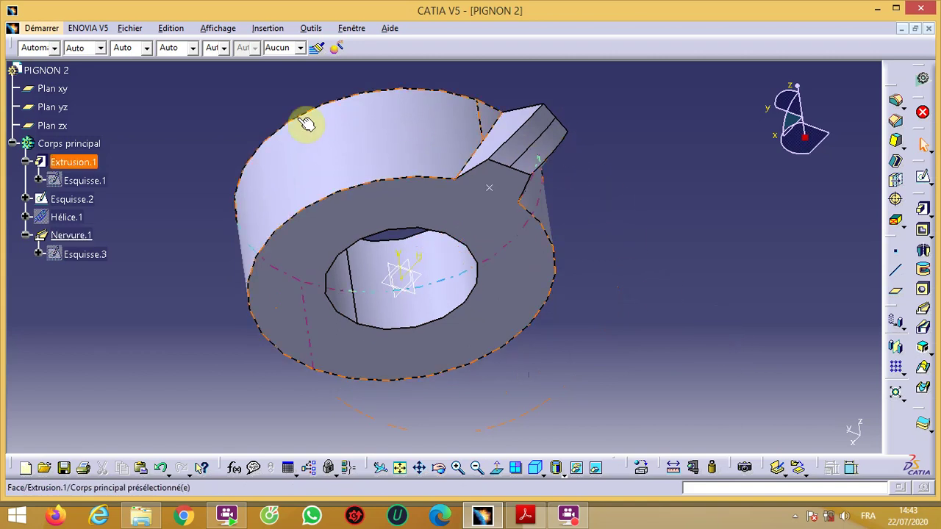
{"action": "middle_click_drag", "start_coordinate": [522, 165], "coordinate": [522, 152]}
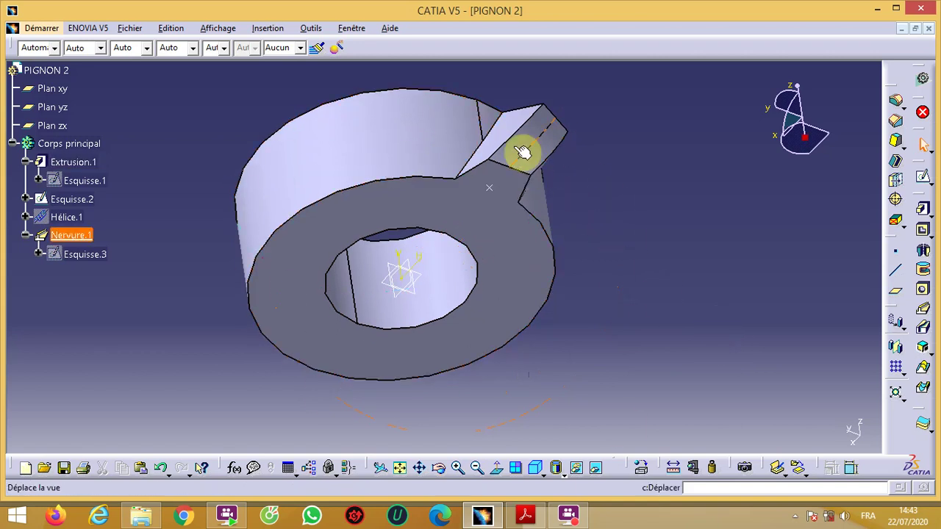
Set up a circular pattern of Nervure.1 around the ring's outer cylindrical face with the Couronne entière (complete crown) parameters
{"action": "left_click", "coordinate": [902, 371]}
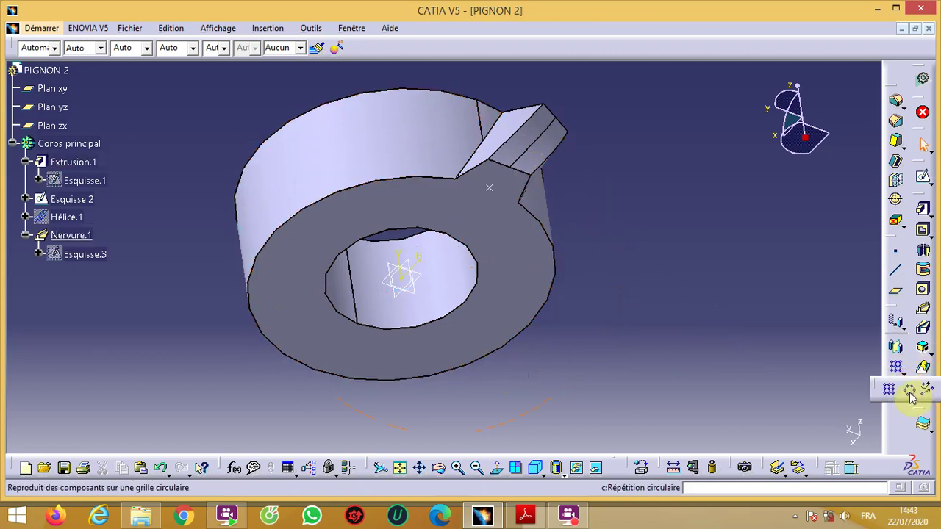
{"action": "left_click", "coordinate": [910, 396]}
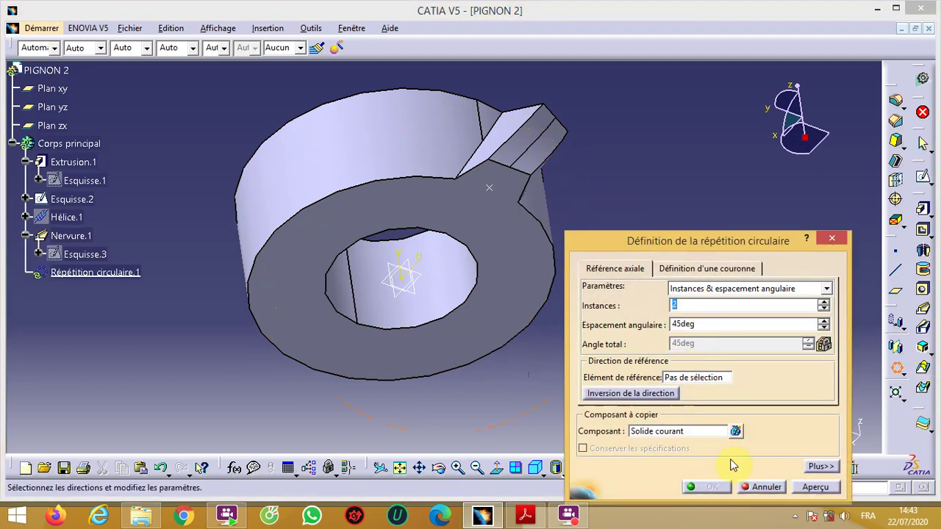
{"action": "left_click", "coordinate": [72, 237]}
{"action": "left_click", "coordinate": [698, 379]}
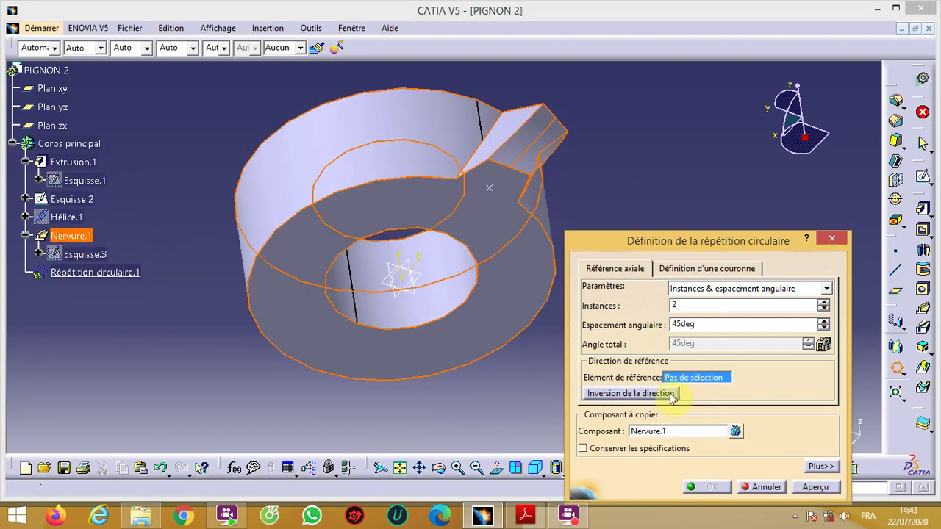
{"action": "left_click", "coordinate": [294, 156]}
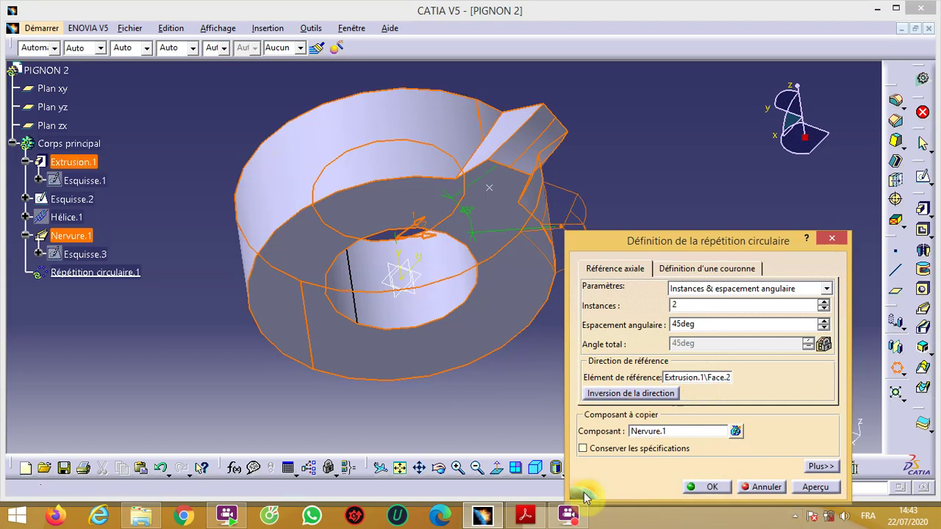
{"action": "left_click", "coordinate": [825, 289]}
{"action": "left_click", "coordinate": [727, 334]}
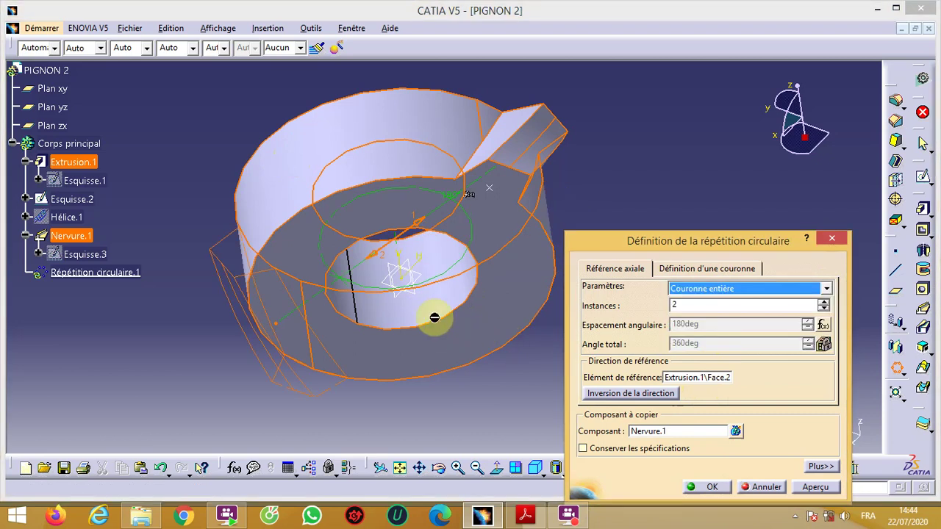
Set the circular pattern to 7 instances and create the teeth around the ring
{"action": "left_click", "coordinate": [441, 469]}
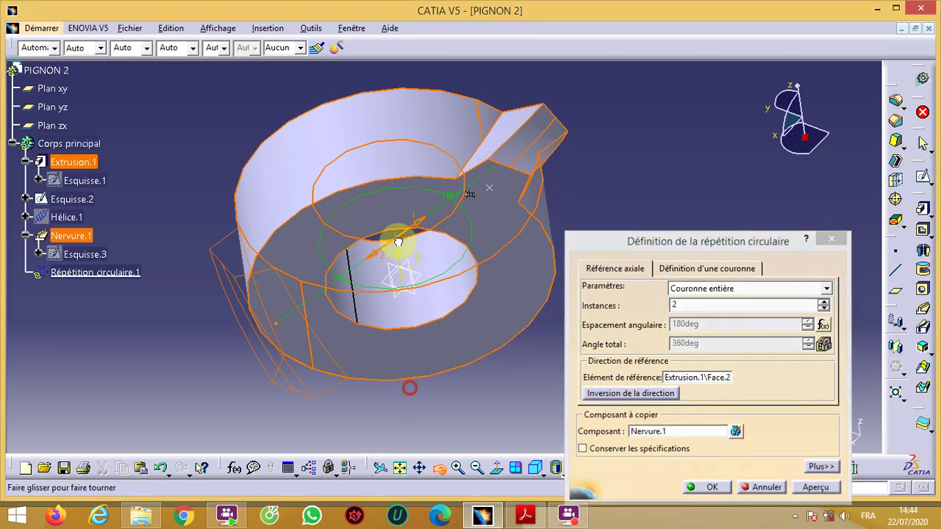
{"action": "left_click_drag", "start_coordinate": [412, 393], "coordinate": [420, 431]}
{"action": "left_click", "coordinate": [442, 475]}
{"action": "mouse_move", "coordinate": [370, 217]}
{"action": "left_mouse_down"}
{"action": "mouse_move", "coordinate": [479, 258]}
{"action": "mouse_move", "coordinate": [404, 316]}
{"action": "mouse_move", "coordinate": [377, 216]}
{"action": "left_mouse_up"}
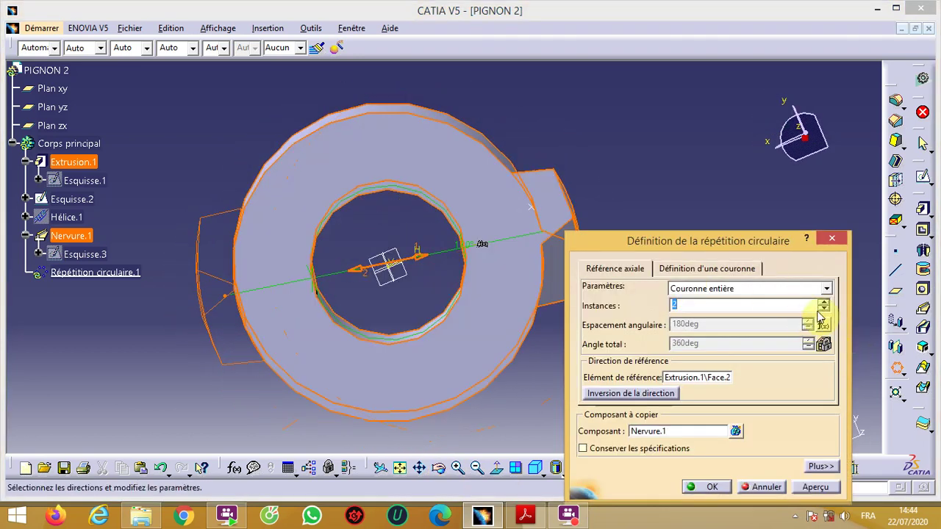
{"action": "left_click", "coordinate": [824, 304]}
{"action": "left_click", "coordinate": [824, 303]}
{"action": "left_click", "coordinate": [824, 304]}
{"action": "left_click", "coordinate": [824, 303]}
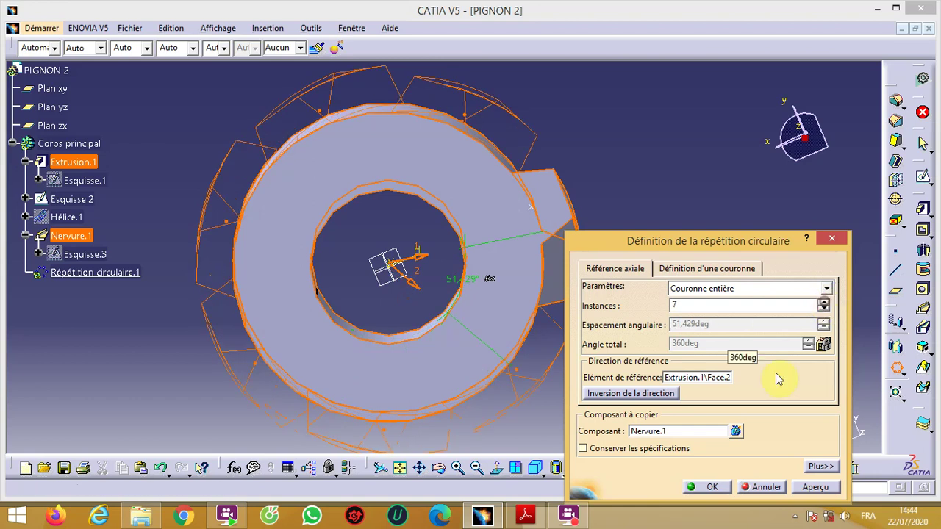
{"action": "left_click", "coordinate": [439, 472]}
{"action": "left_click_drag", "start_coordinate": [317, 242], "coordinate": [479, 138]}
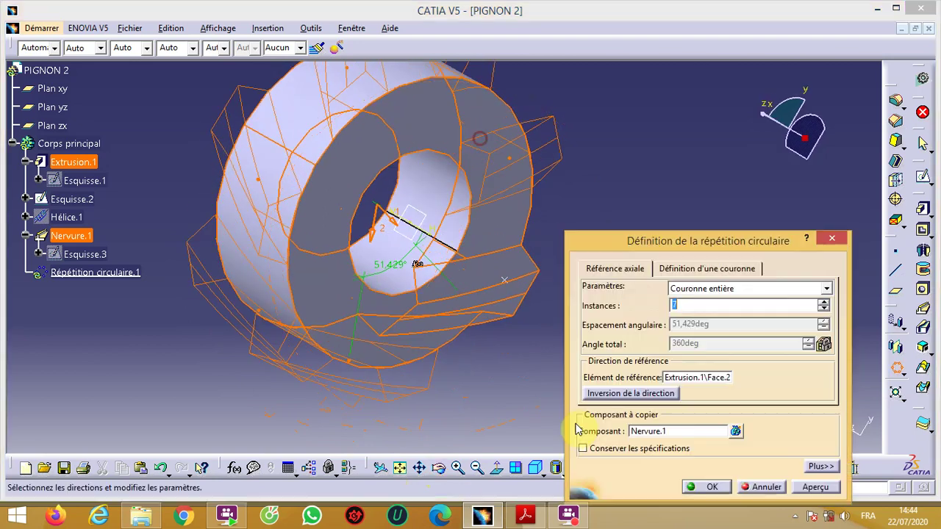
{"action": "left_click", "coordinate": [725, 488]}
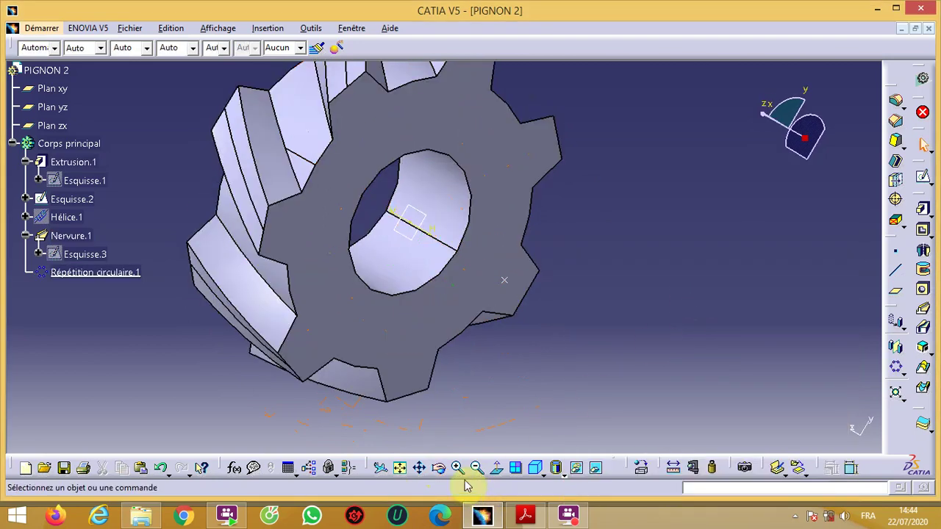
Change the circular pattern of the helical tooth to 10 instances around the complete crown and apply it
{"action": "left_click", "coordinate": [466, 471]}
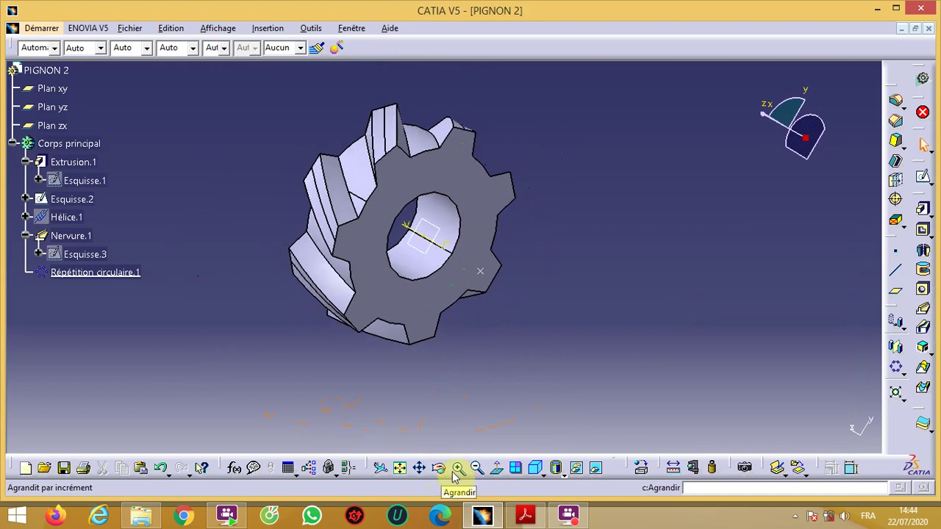
{"action": "left_click", "coordinate": [441, 471]}
{"action": "left_click_drag", "start_coordinate": [556, 237], "coordinate": [538, 272]}
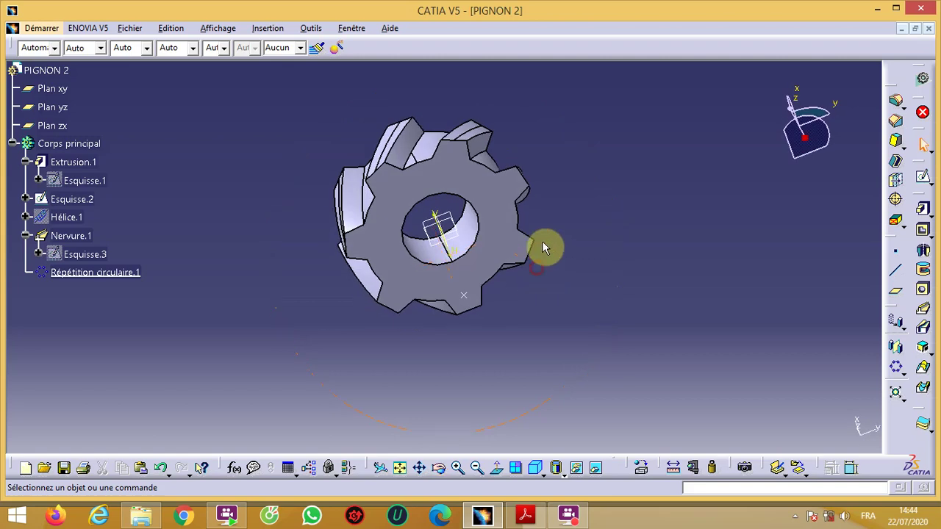
{"action": "double_click", "coordinate": [98, 274]}
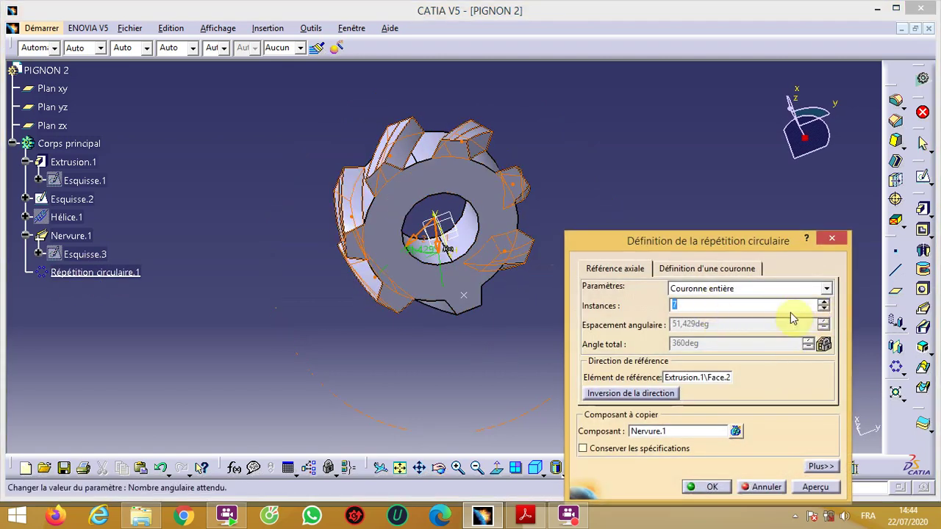
{"action": "type", "text": "10"}
{"action": "key", "text": "Return"}
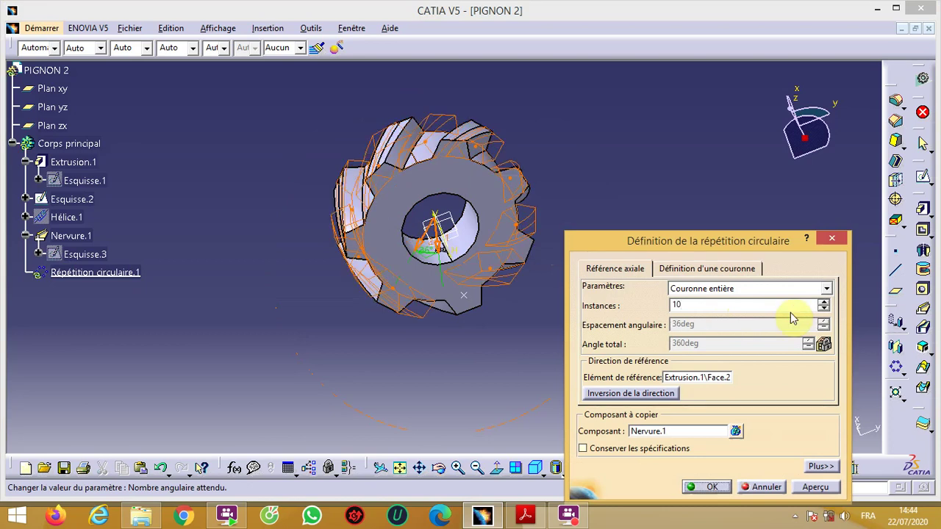
{"action": "left_click", "coordinate": [710, 487]}
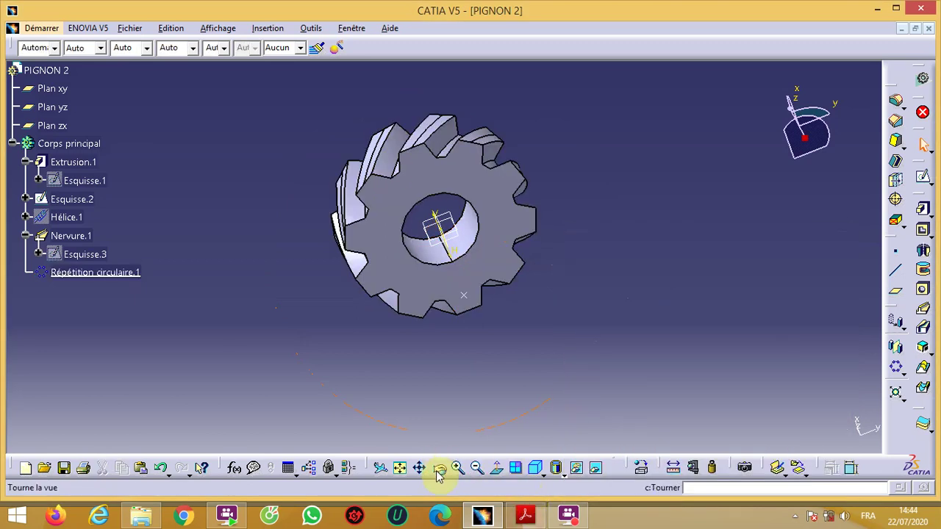
{"action": "mouse_move", "coordinate": [334, 339]}
{"action": "middle_mouse_down"}
{"action": "mouse_move", "coordinate": [389, 204]}
{"action": "mouse_move", "coordinate": [467, 346]}
{"action": "mouse_move", "coordinate": [509, 377]}
{"action": "mouse_move", "coordinate": [416, 176]}
{"action": "mouse_move", "coordinate": [460, 68]}
{"action": "mouse_move", "coordinate": [461, 86]}
{"action": "mouse_move", "coordinate": [540, 101]}
{"action": "mouse_move", "coordinate": [583, 140]}
{"action": "mouse_move", "coordinate": [437, 194]}
{"action": "mouse_move", "coordinate": [436, 296]}
{"action": "mouse_move", "coordinate": [584, 110]}
{"action": "mouse_move", "coordinate": [624, 183]}
{"action": "mouse_move", "coordinate": [695, 204]}
{"action": "mouse_move", "coordinate": [598, 182]}
{"action": "mouse_move", "coordinate": [490, 275]}
{"action": "mouse_move", "coordinate": [567, 199]}
{"action": "mouse_move", "coordinate": [689, 174]}
{"action": "mouse_move", "coordinate": [689, 159]}
{"action": "middle_mouse_up"}
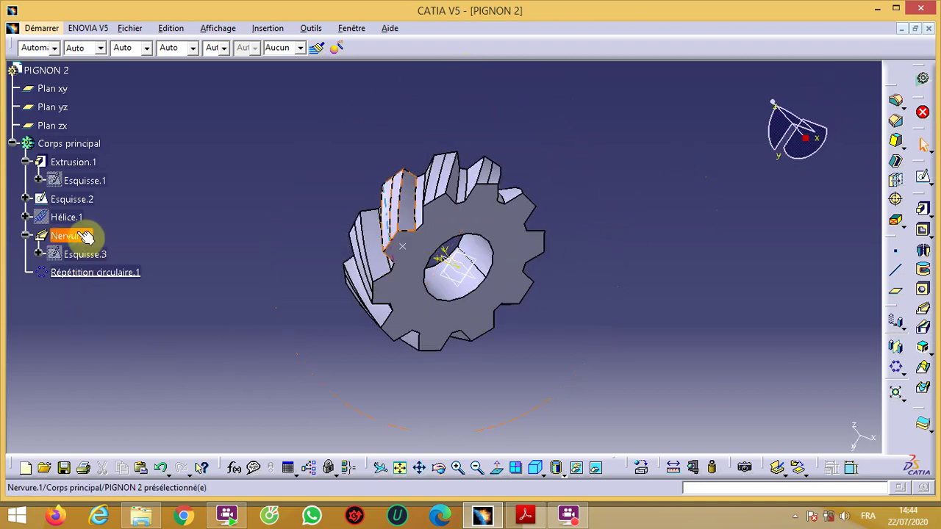
Set the pitch (Pas) of Hélice.1 to 280 mm and inspect the gear teeth from both sides
{"action": "left_click", "coordinate": [439, 468]}
{"action": "mouse_move", "coordinate": [611, 361]}
{"action": "left_mouse_down"}
{"action": "mouse_move", "coordinate": [547, 273]}
{"action": "mouse_move", "coordinate": [601, 279]}
{"action": "left_mouse_up"}
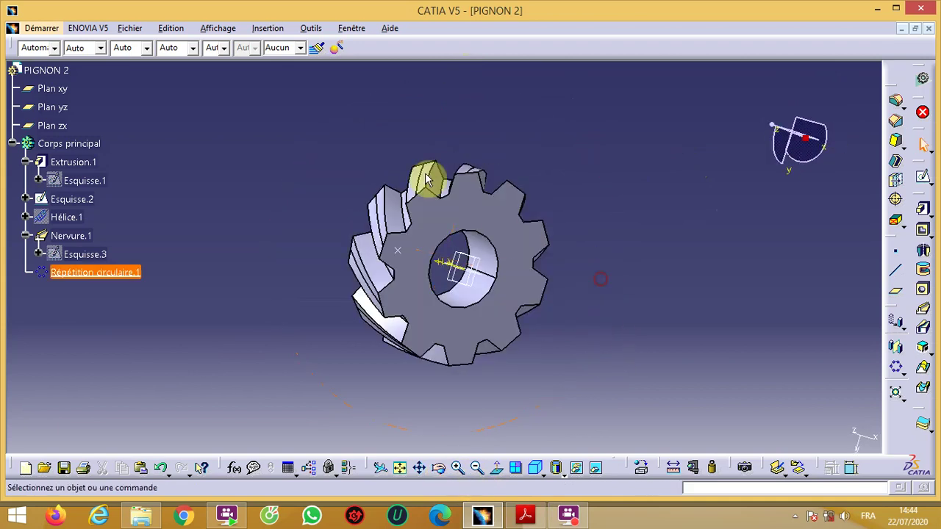
{"action": "double_click", "coordinate": [77, 220]}
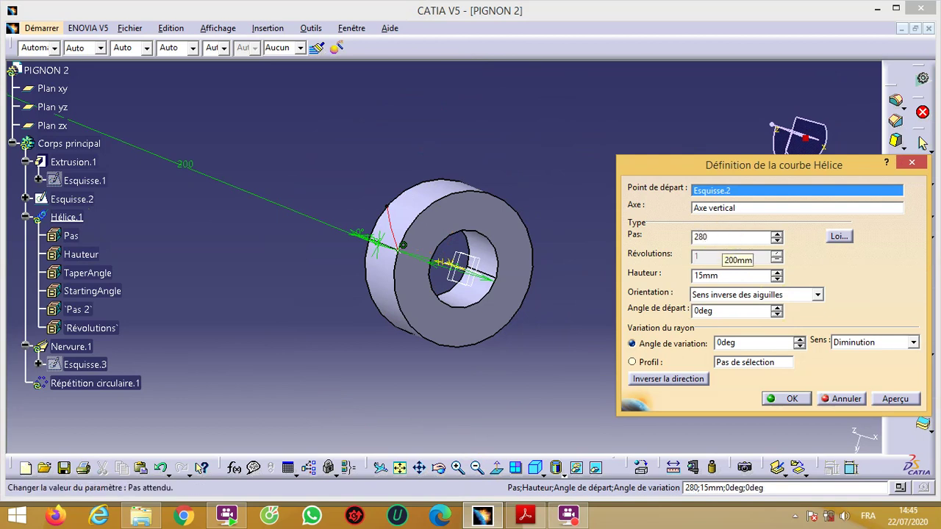
{"action": "key", "text": "Return"}
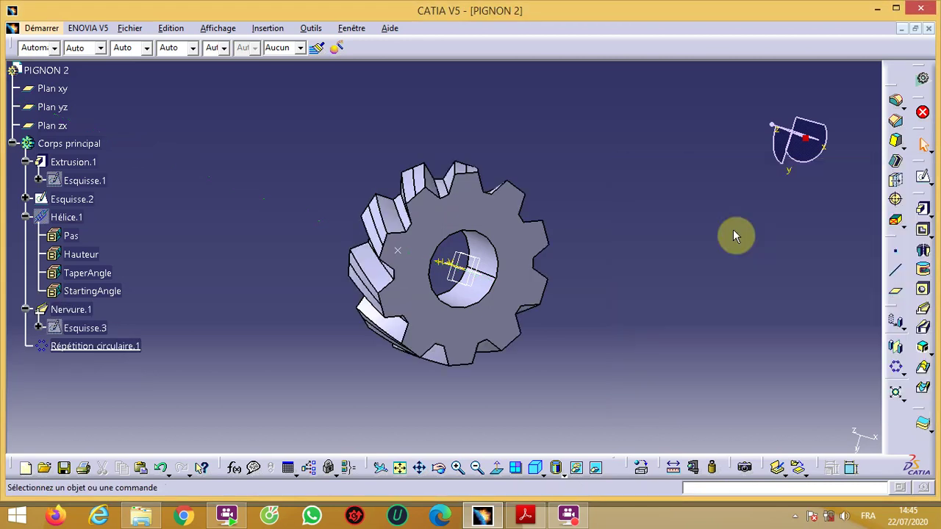
{"action": "left_click_drag", "start_coordinate": [318, 167], "coordinate": [339, 147]}
{"action": "left_click_drag", "start_coordinate": [385, 251], "coordinate": [324, 392]}
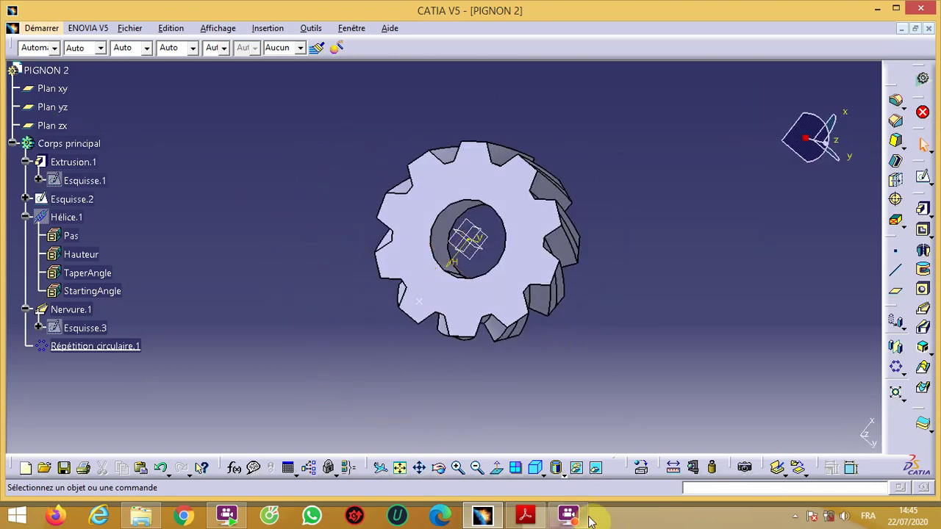